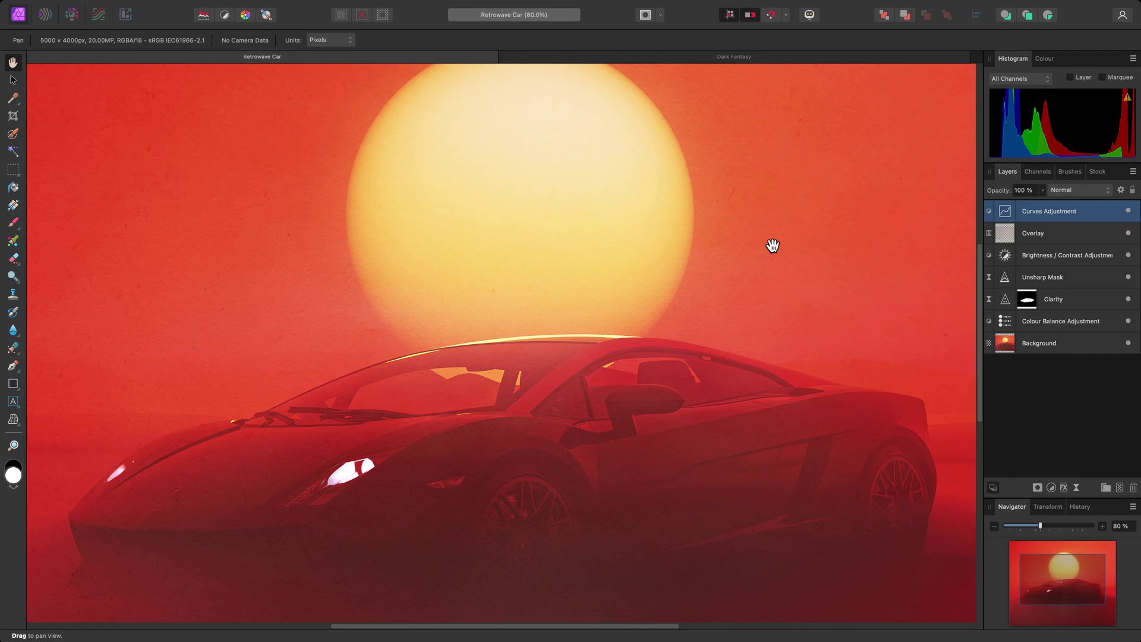
Step: Use Layer > Merge Visible to stack a combined Pixel layer above the car image's layers
mouse_move(423, 3)
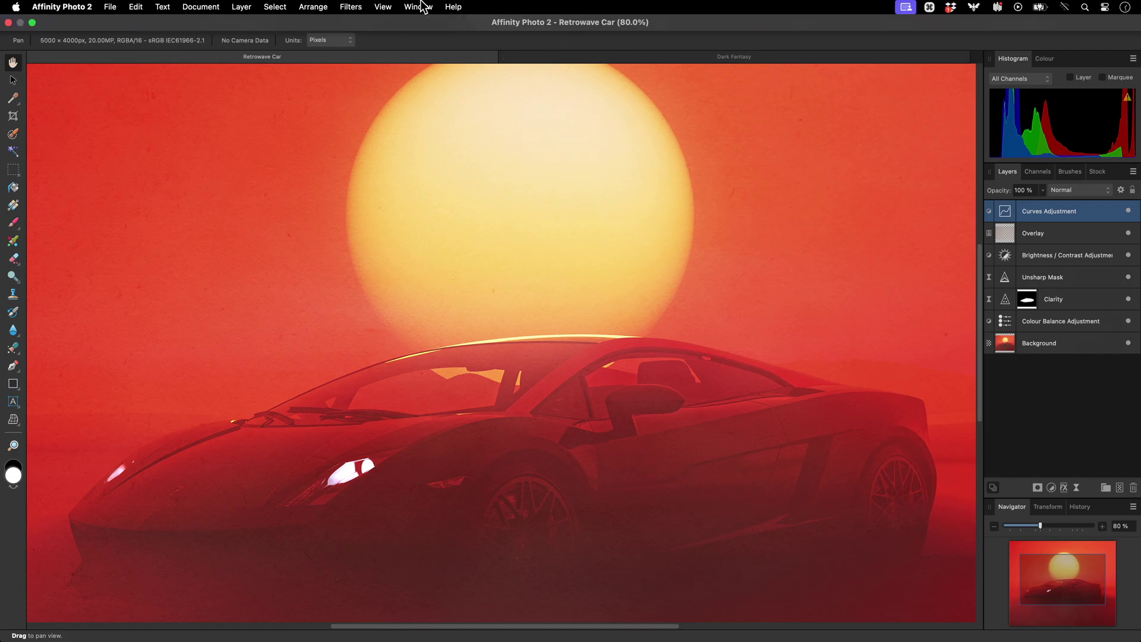
left_click(241, 7)
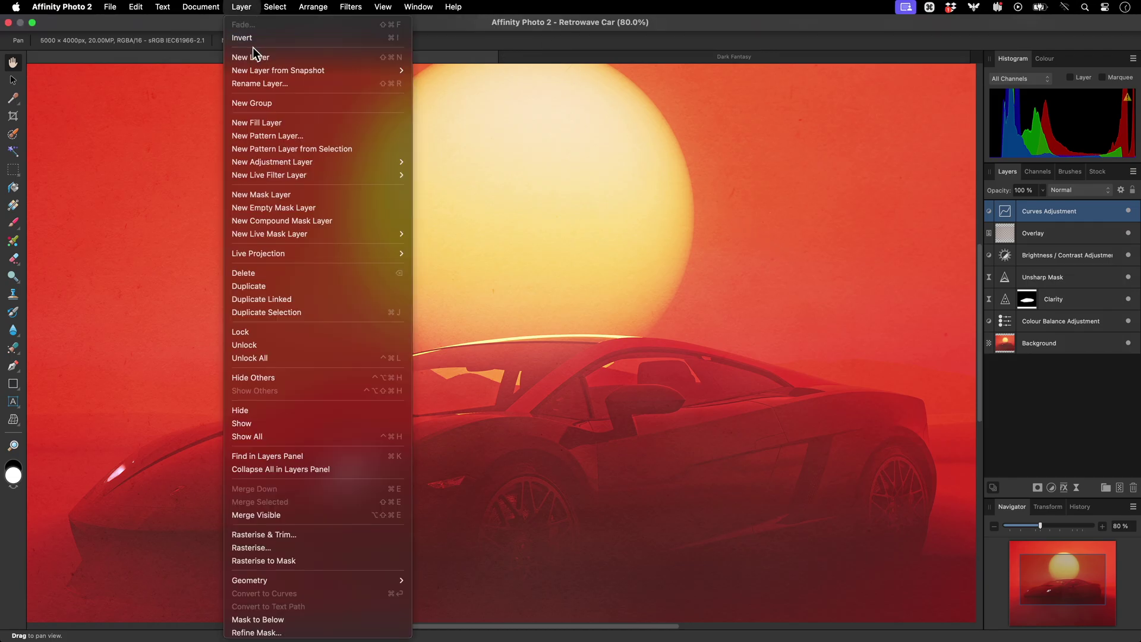
left_click(302, 514)
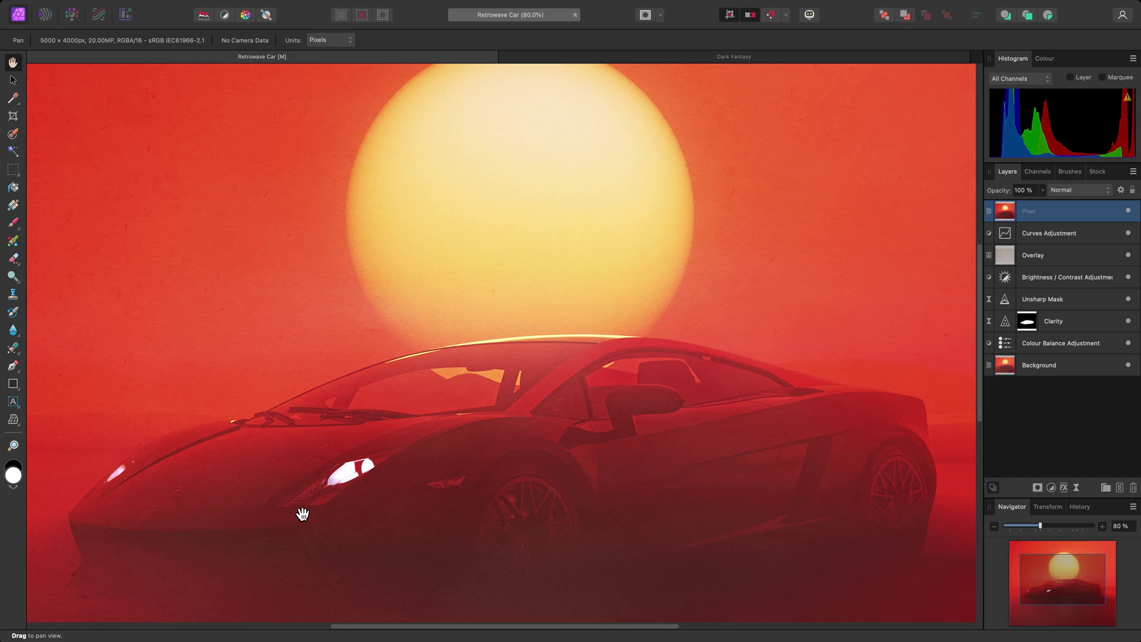
Step: Apply the Pixelate filter to the merged car layer with Quantisation 12
left_click(359, 9)
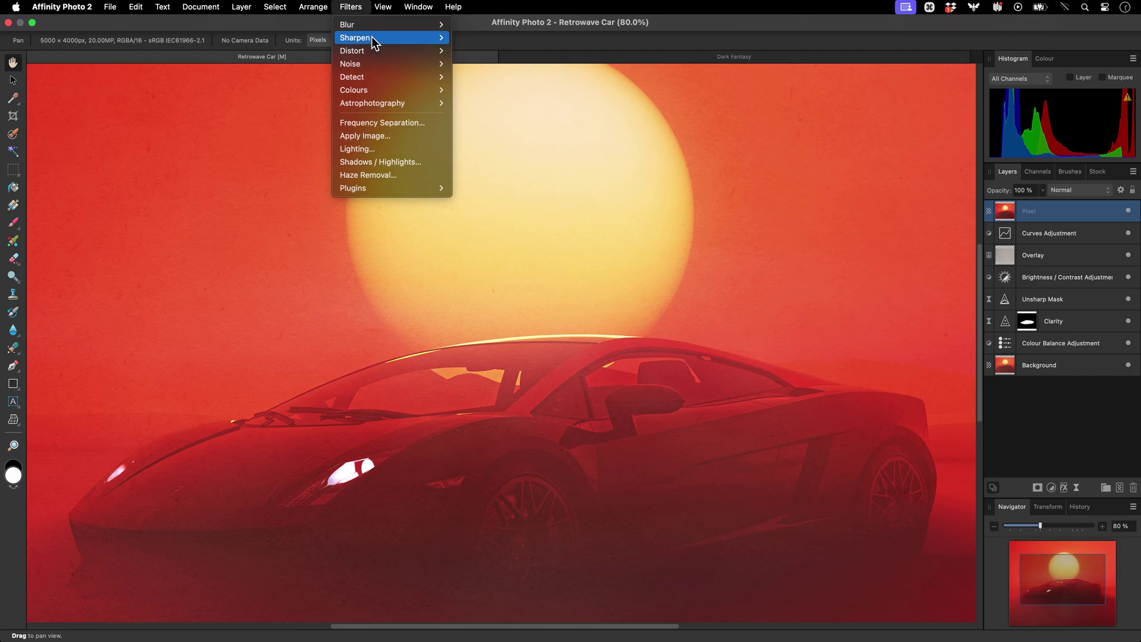
mouse_move(381, 51)
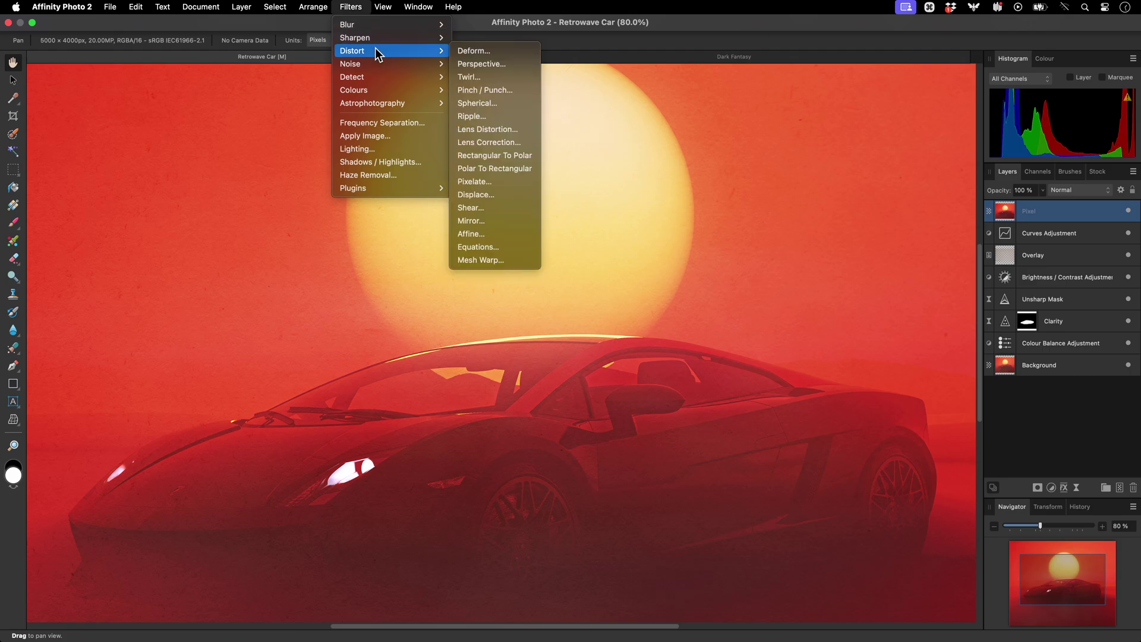
left_click(506, 182)
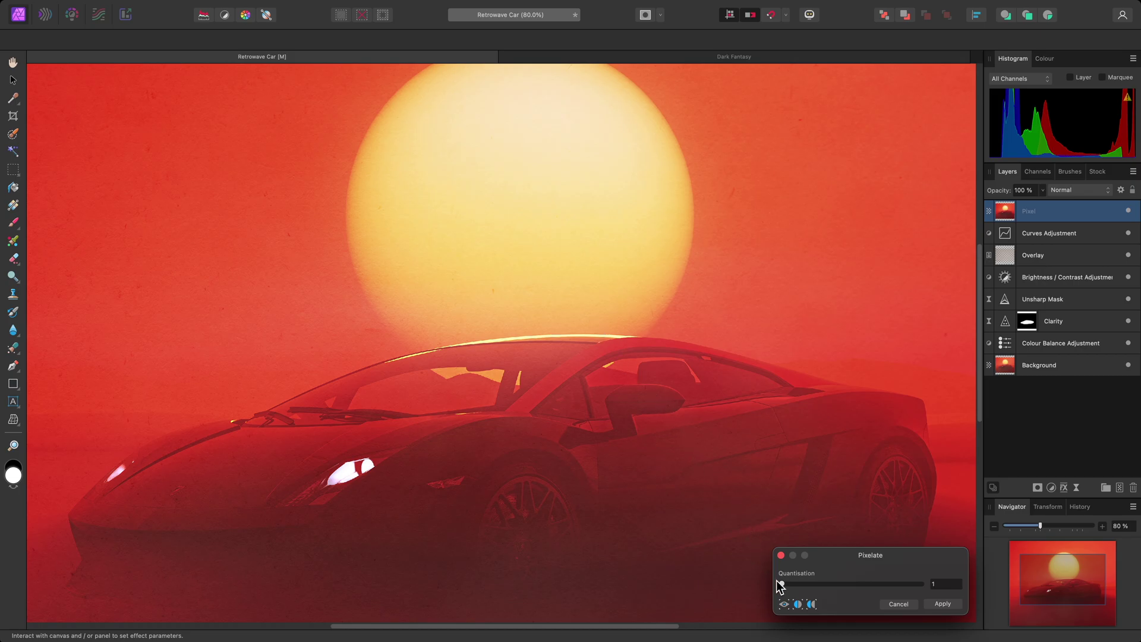
mouse_move(781, 583)
left_mouse_down()
mouse_move(910, 585)
mouse_move(792, 585)
left_mouse_up()
left_click_drag(958, 586, 918, 581)
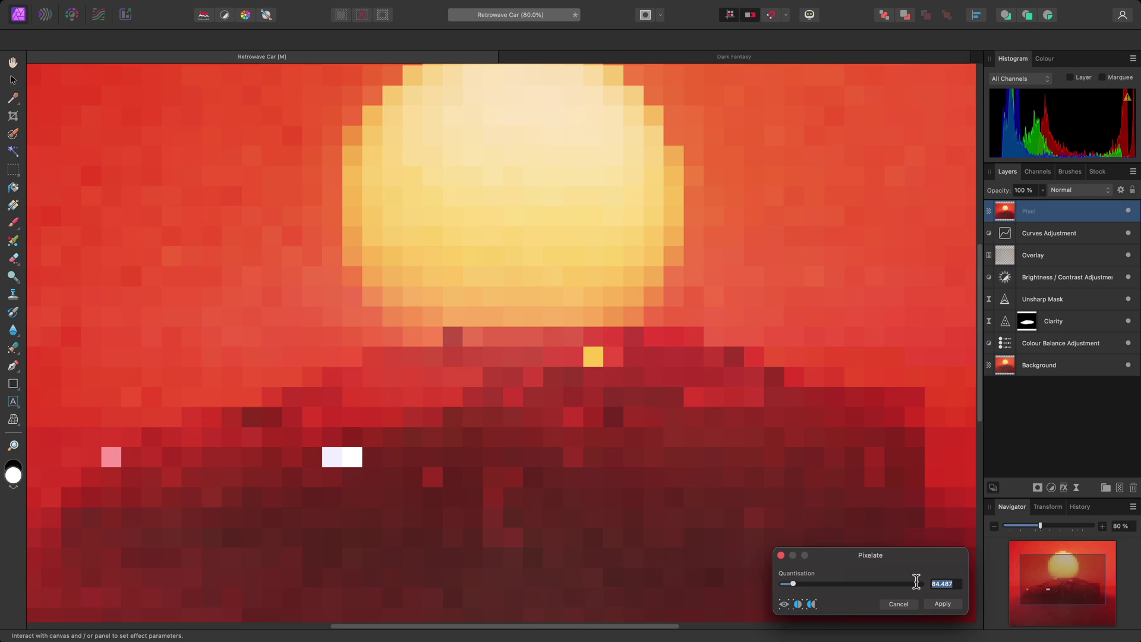
type("12")
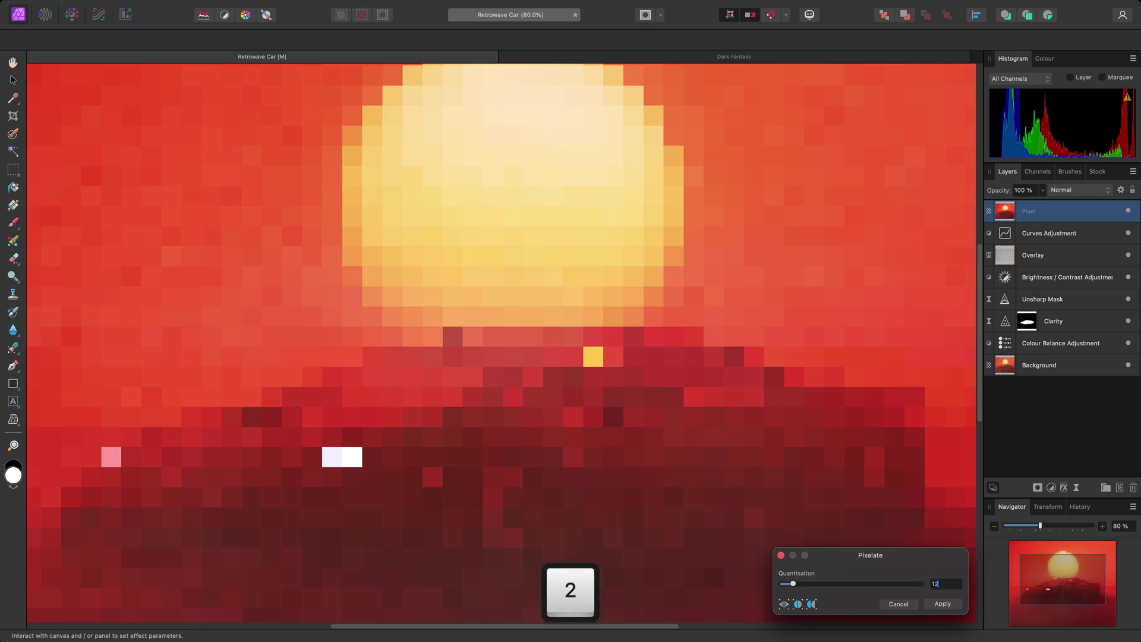
key("Return")
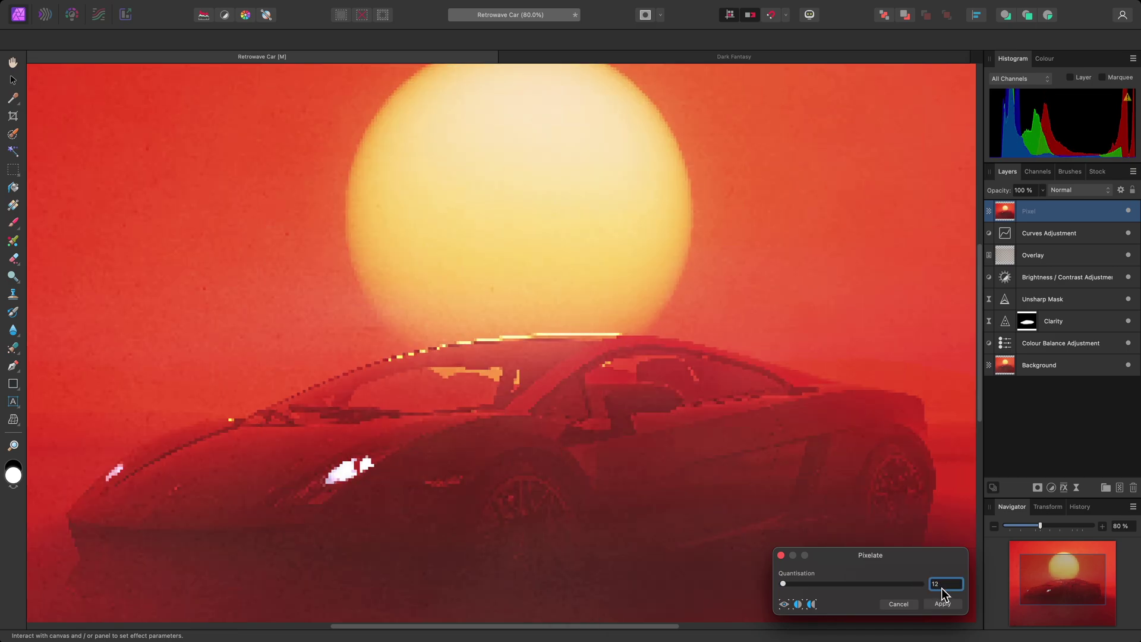
left_click(942, 604)
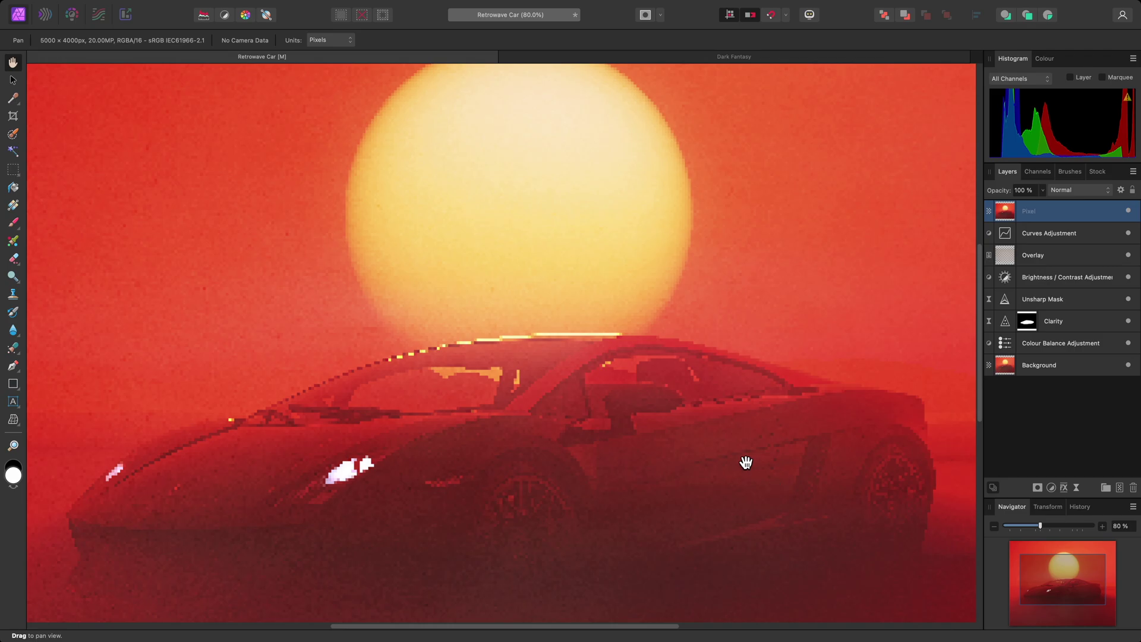
Step: Add a Posterise adjustment layer and drag its levels slider to 14
mouse_move(377, 5)
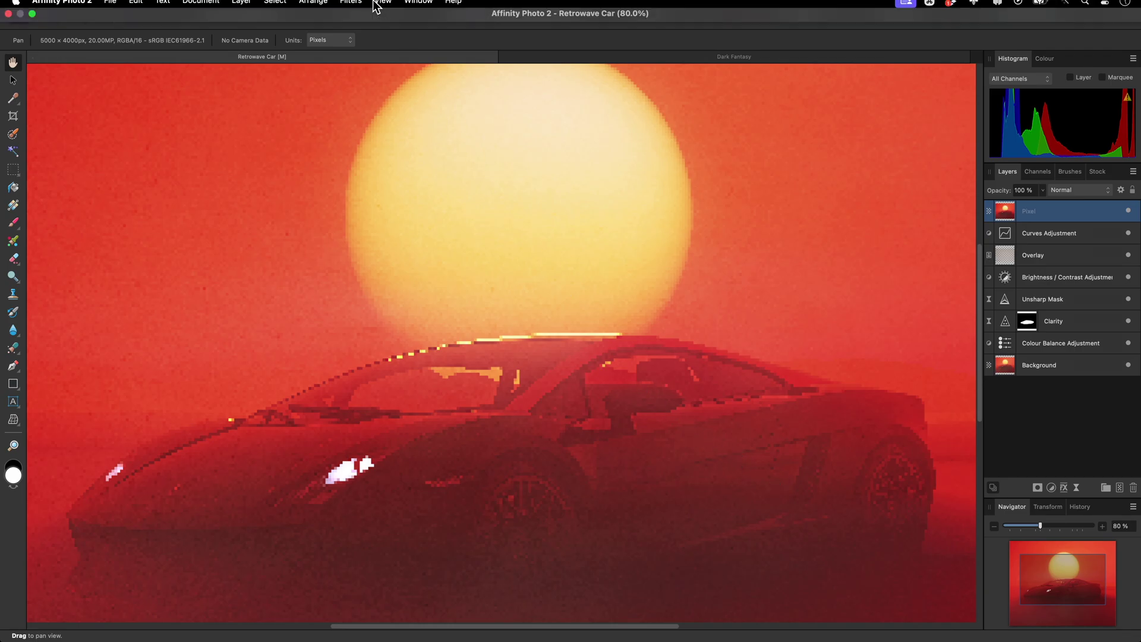
left_click(241, 7)
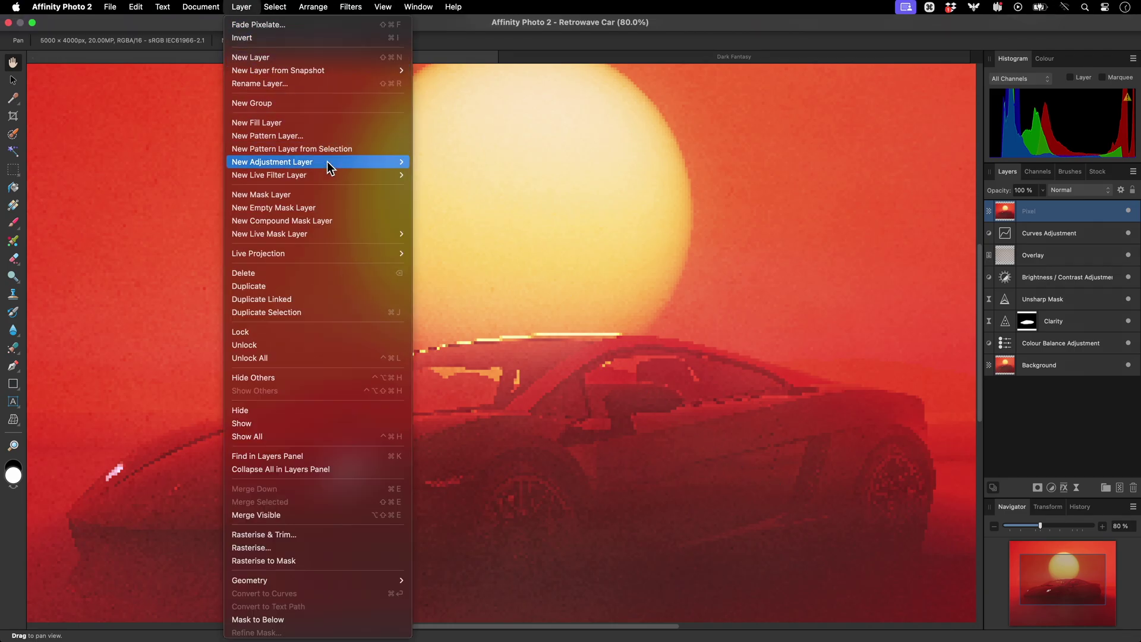
mouse_move(327, 162)
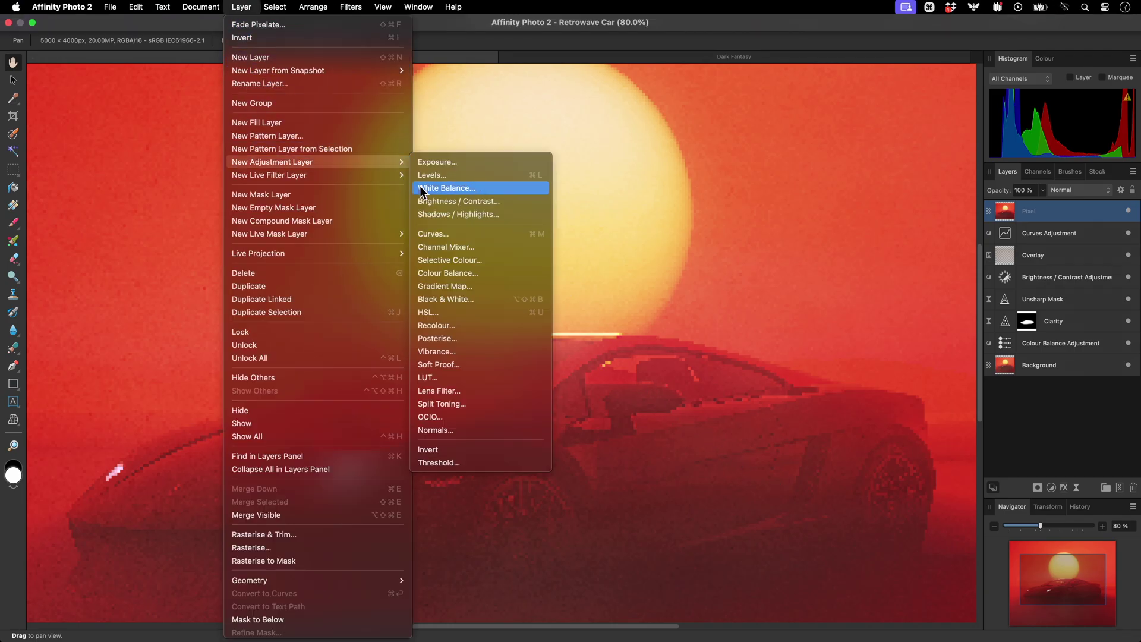
left_click(472, 336)
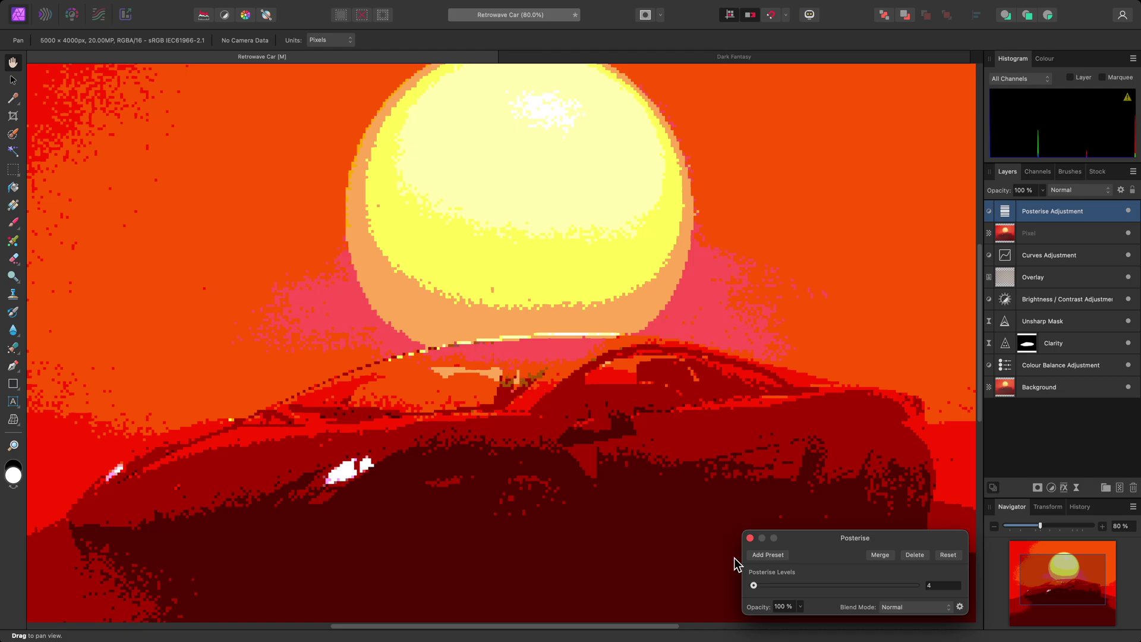
left_click_drag(754, 585, 831, 595)
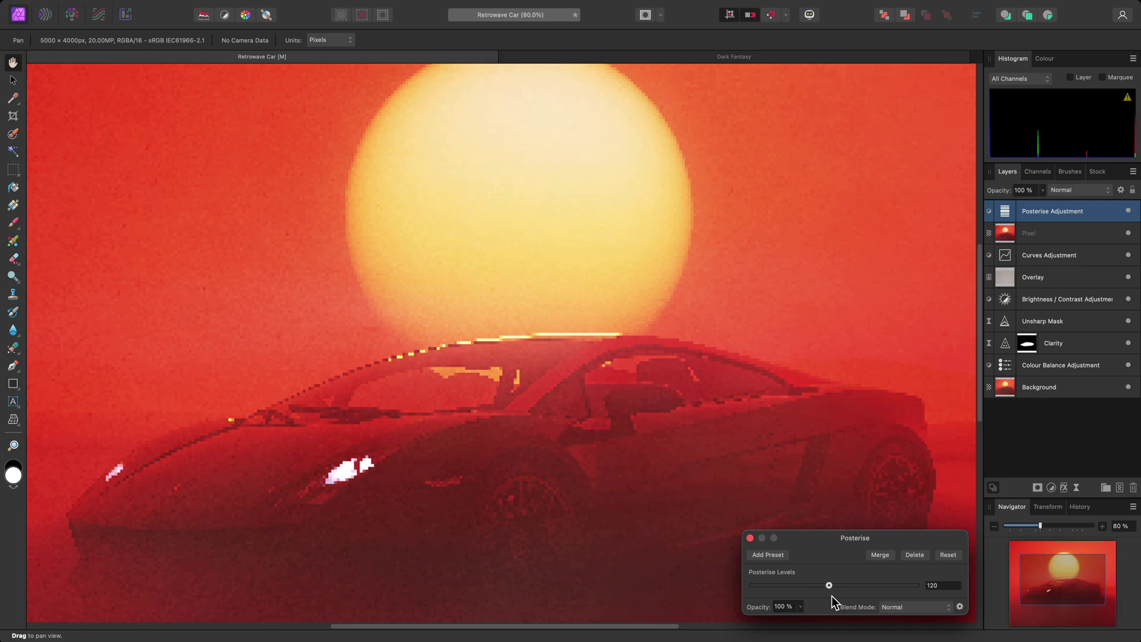
left_click_drag(827, 593, 762, 592)
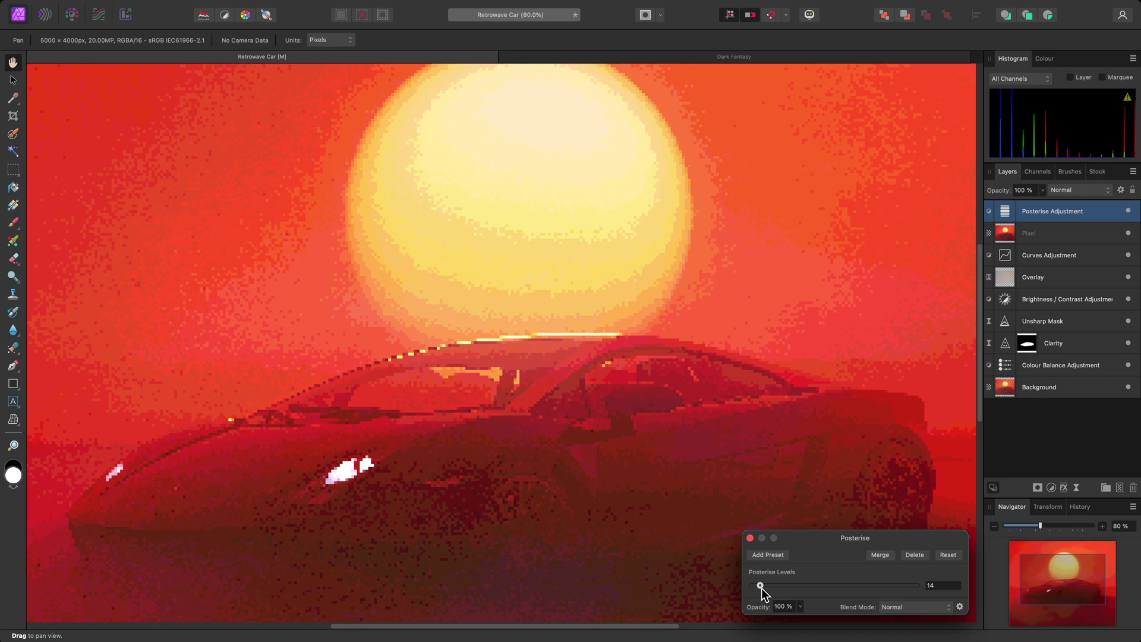
Step: Reopen the car's Posterise adjustment and raise its levels from 14 to 17
left_click(749, 537)
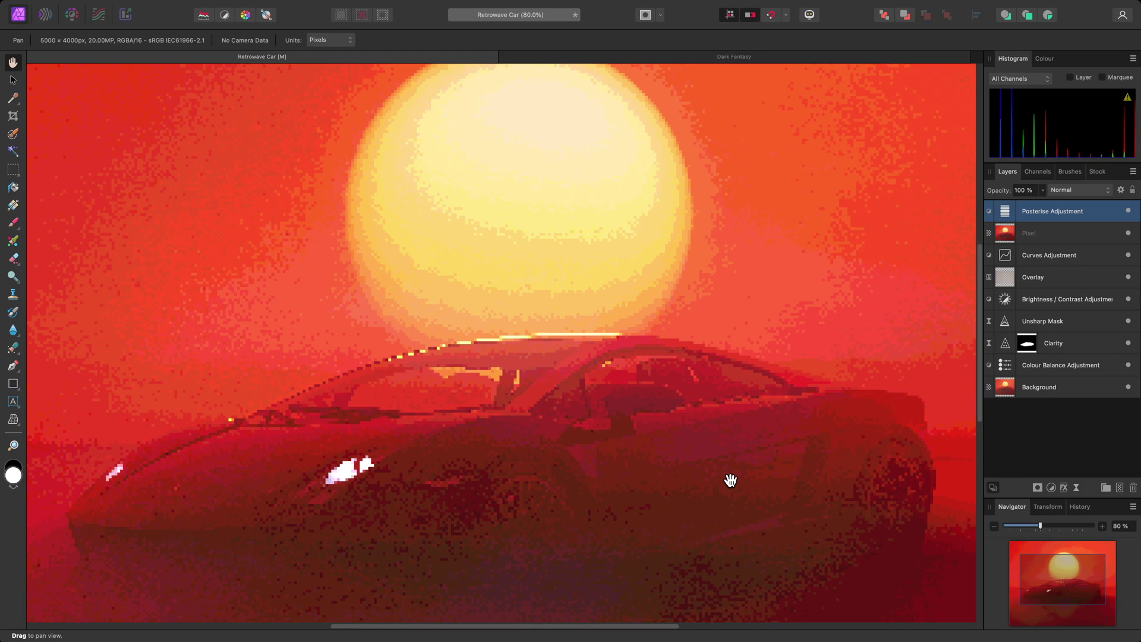
double_click(1002, 214)
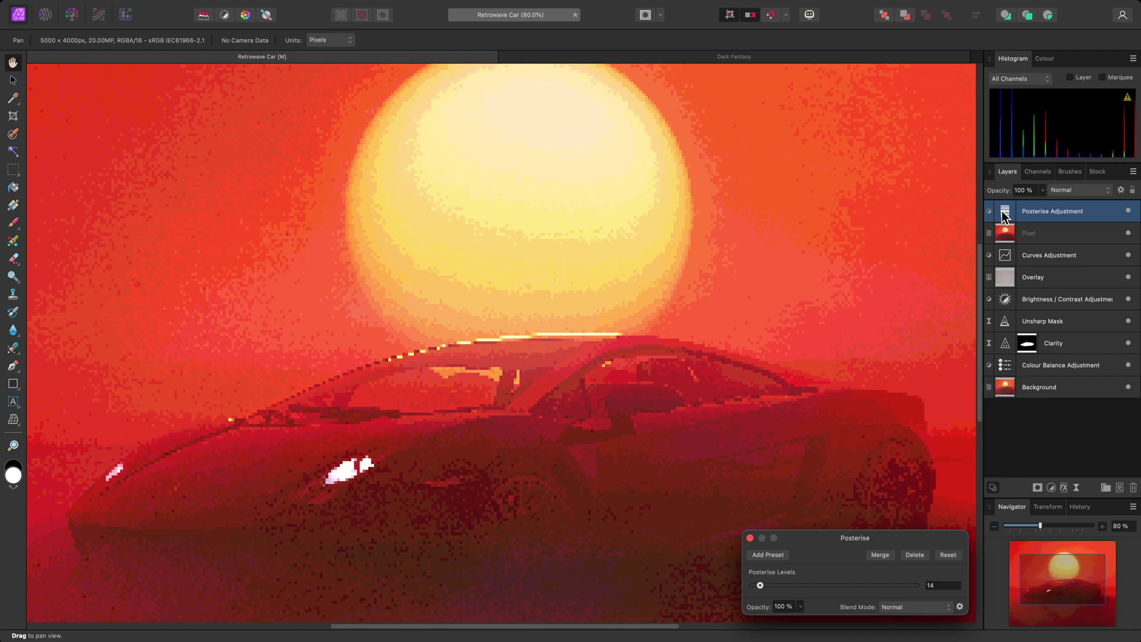
left_click(764, 586)
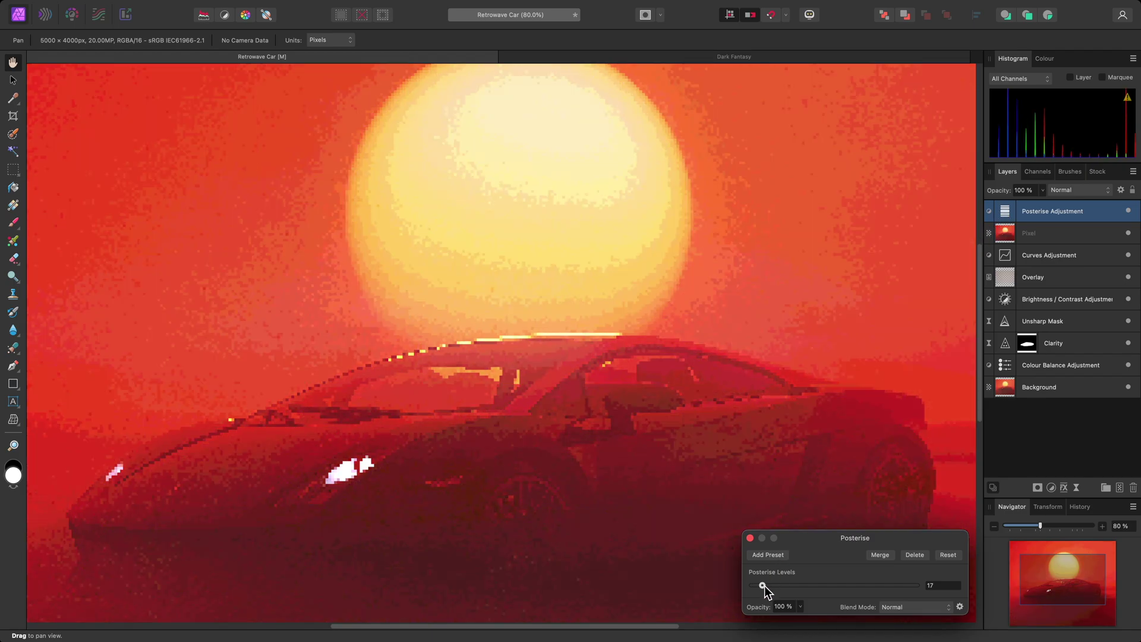
left_click(750, 538)
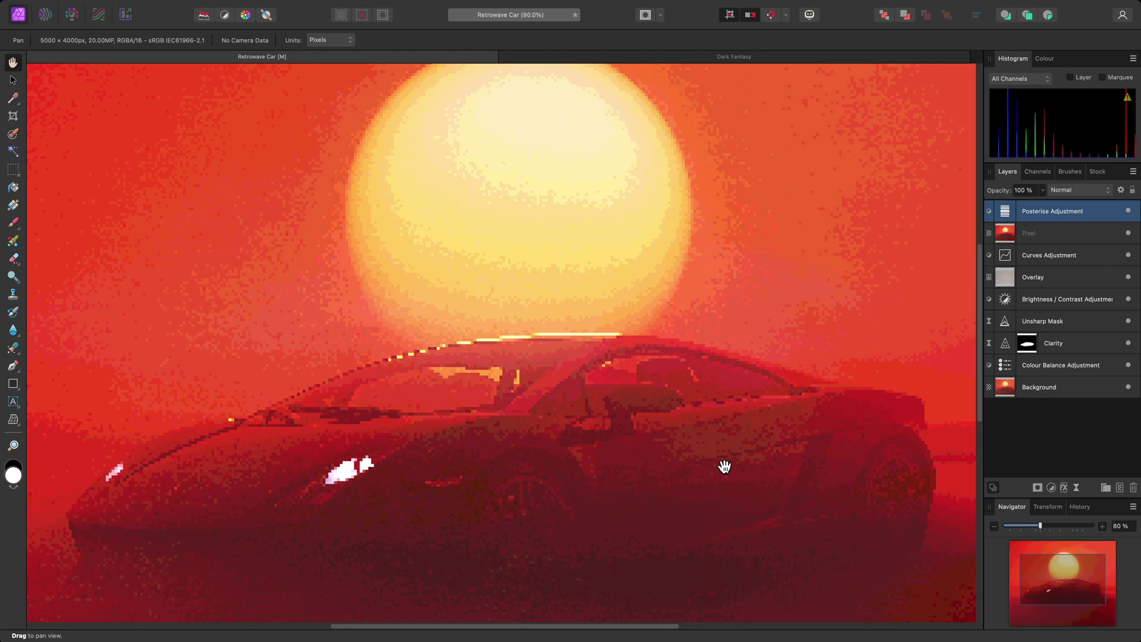
Step: Switch to the Dark Fantasy document and merge its visible layers into a new Pixel layer
left_click(764, 59)
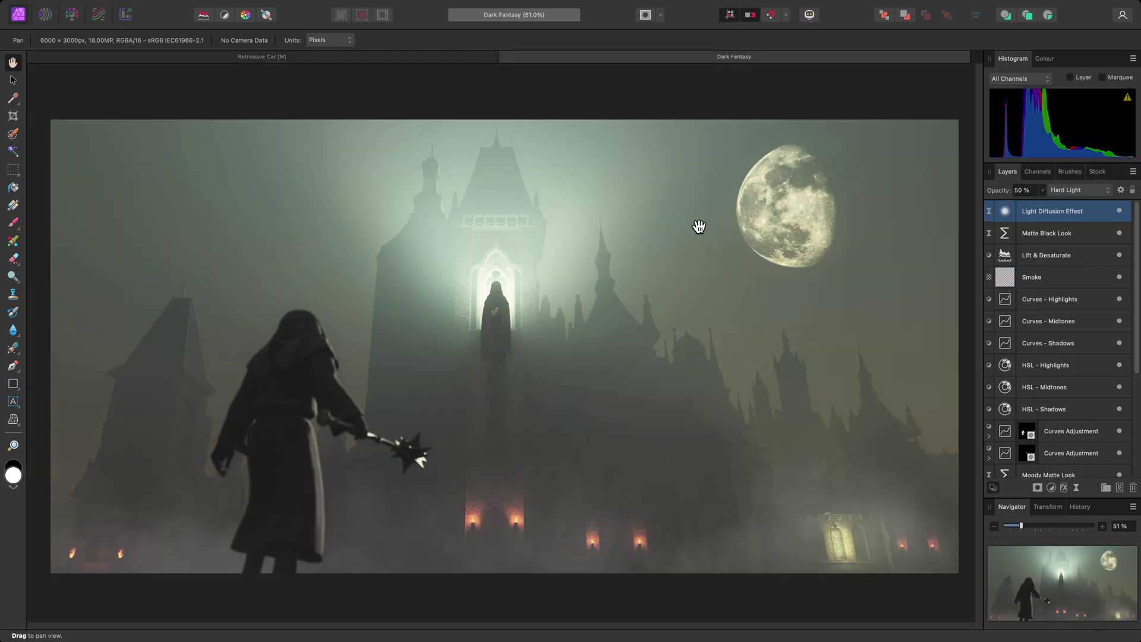
left_click(241, 7)
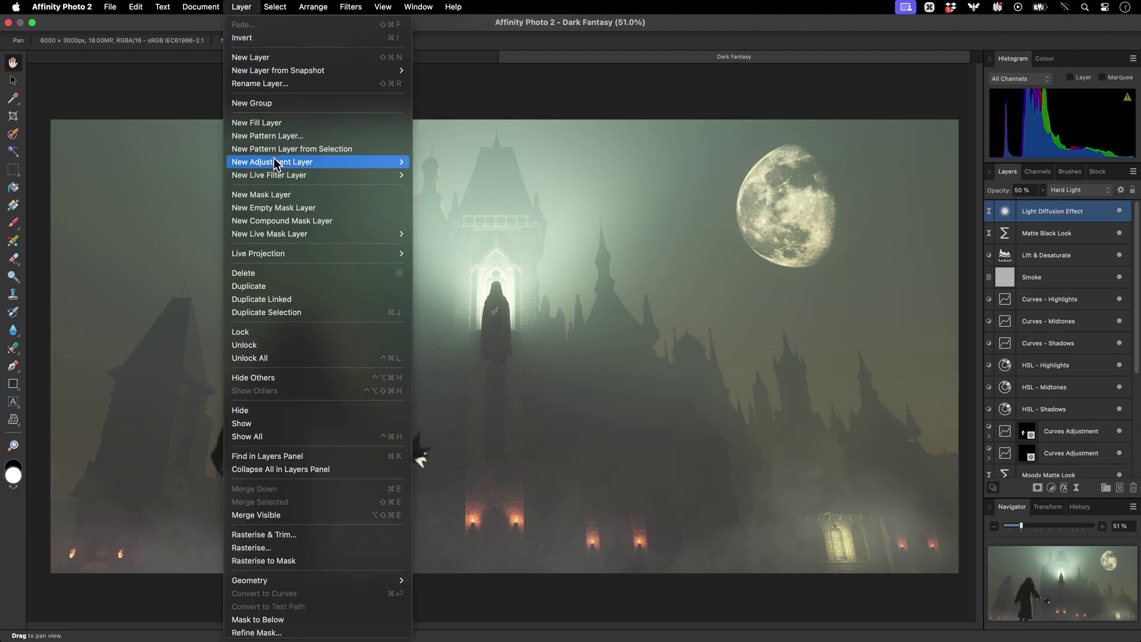
left_click(304, 513)
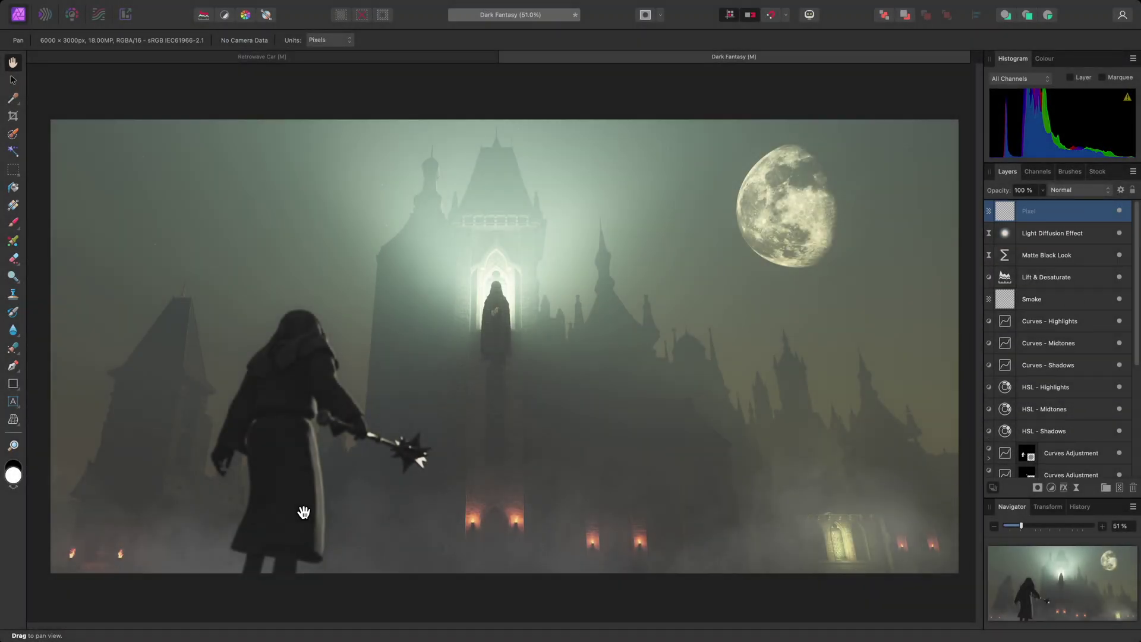
Step: Apply the Pixelate filter to the castle's merged layer at Quantisation 16
left_click(350, 7)
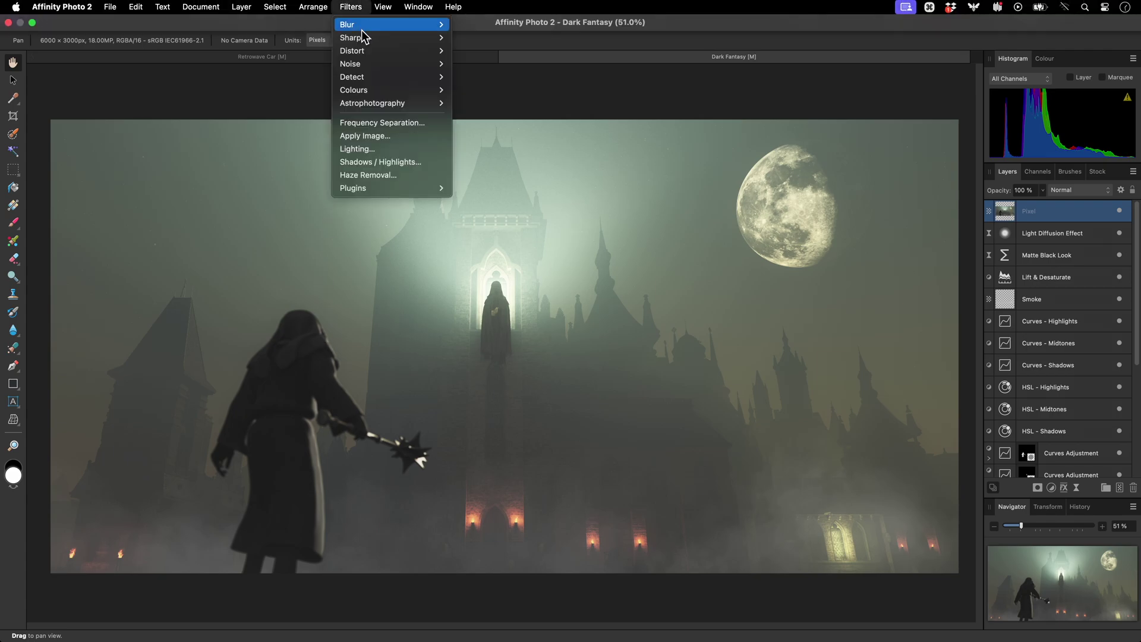
mouse_move(368, 52)
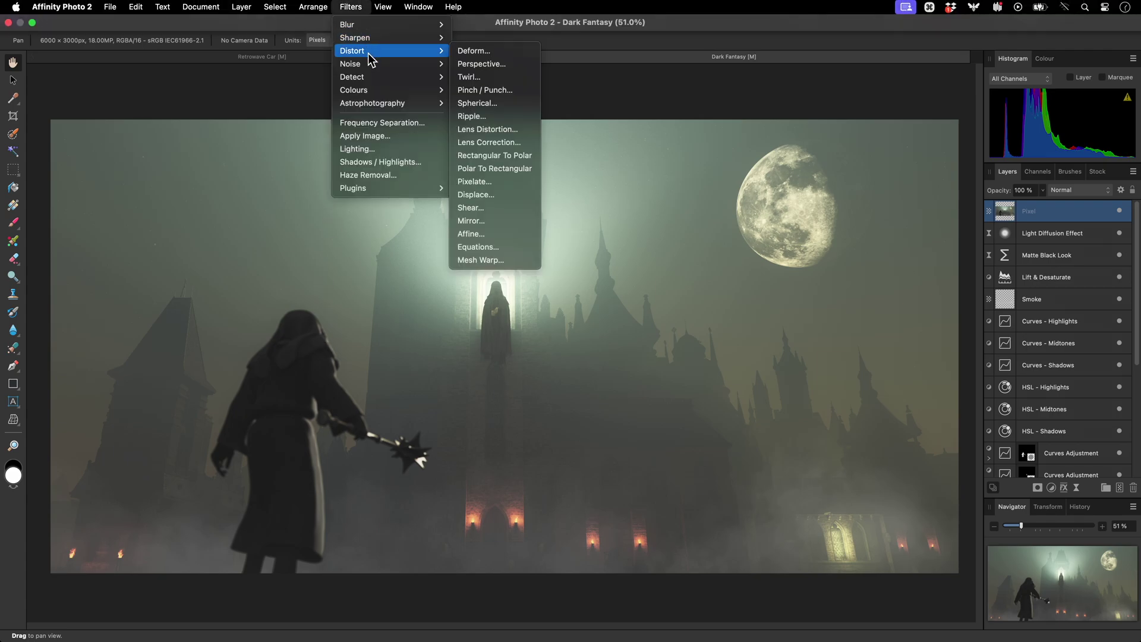
left_click(504, 183)
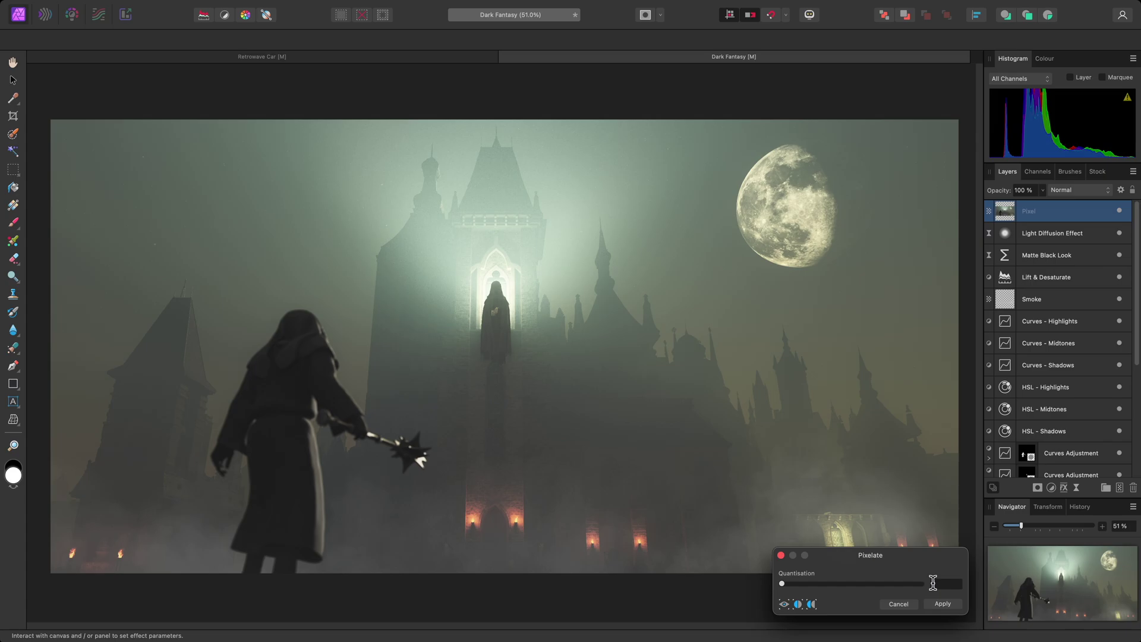
type("16")
key("Return")
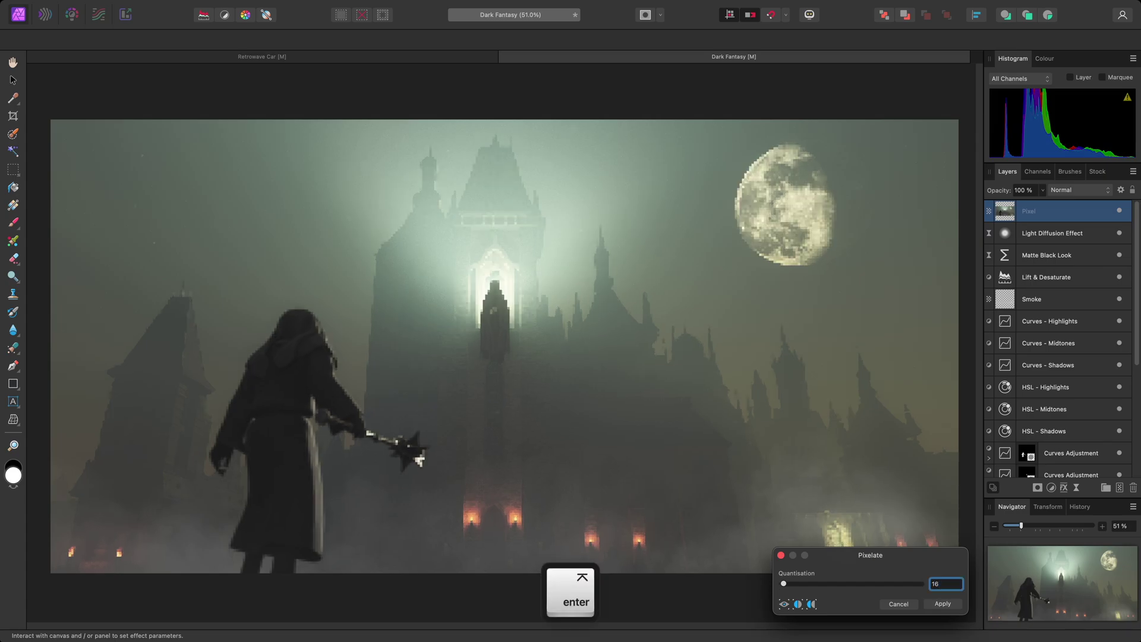
left_click(944, 604)
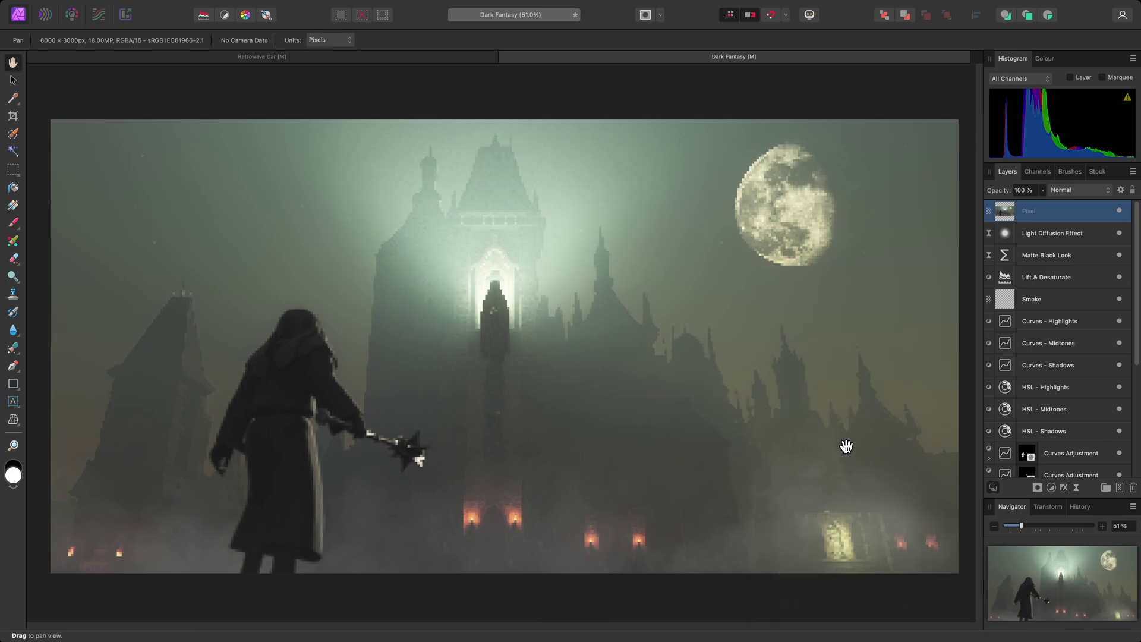
Step: Add a Posterise adjustment layer to the castle image with 24 levels
mouse_move(298, 7)
left_click(241, 7)
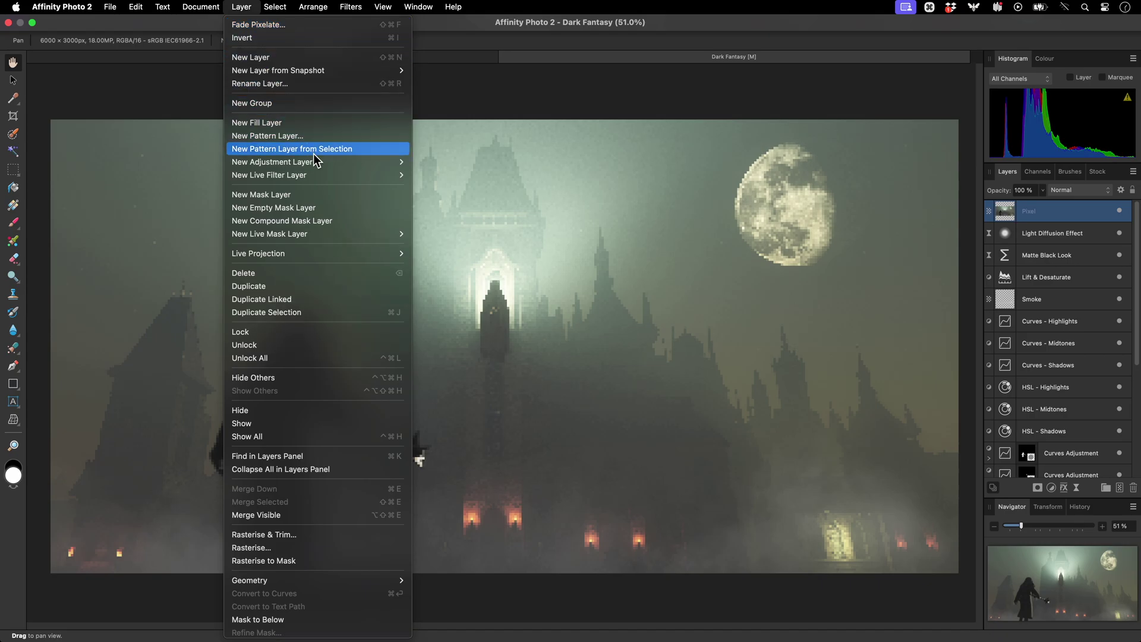
mouse_move(380, 161)
left_click(471, 338)
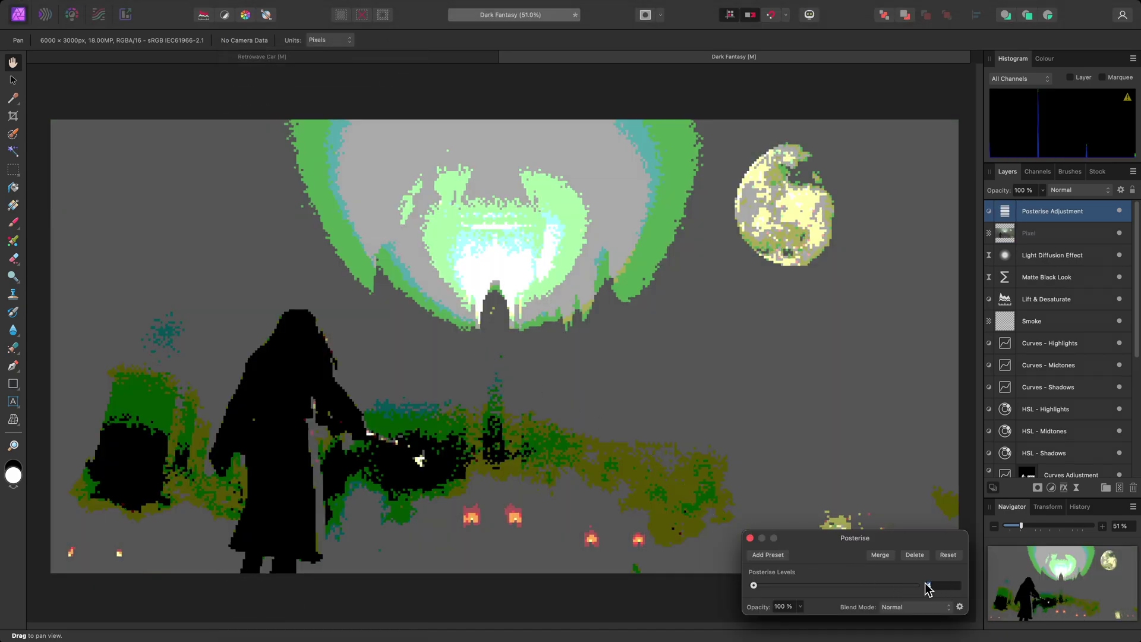
type("24")
key("Return")
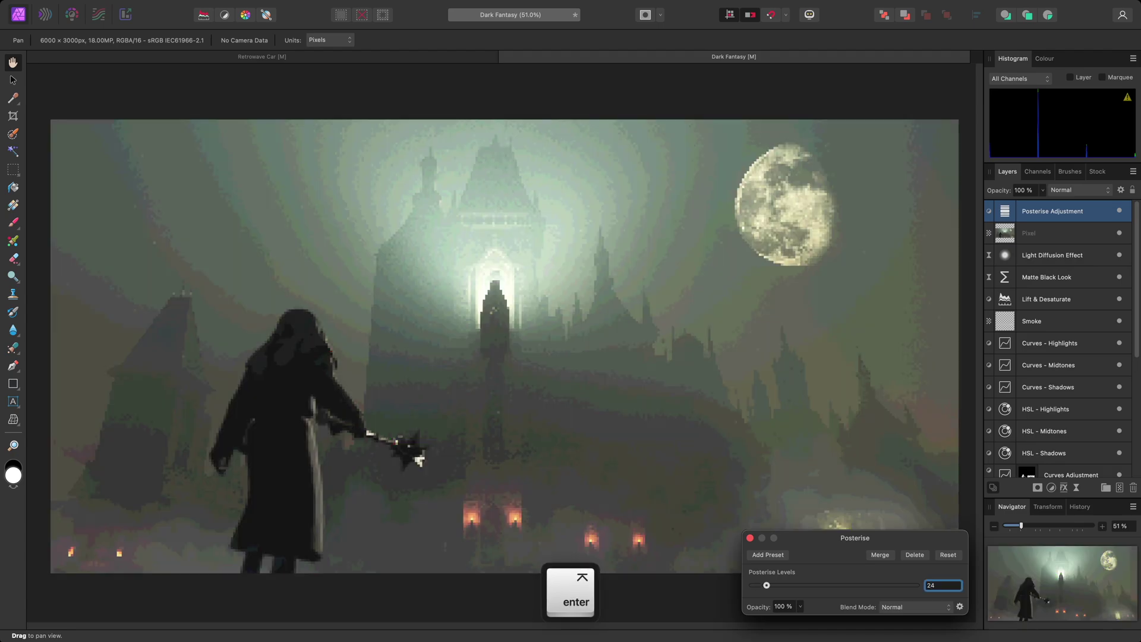
left_click(749, 538)
Step: Add a Gradient Map adjustment layer and set its shadow stop to dark navy
left_click(259, 7)
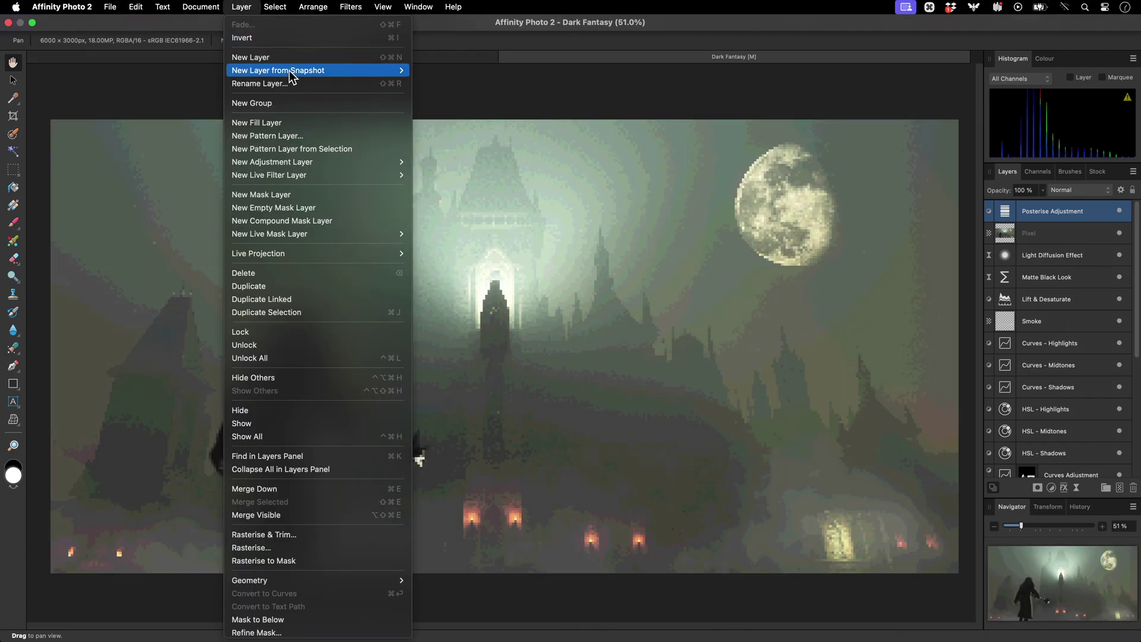
mouse_move(337, 160)
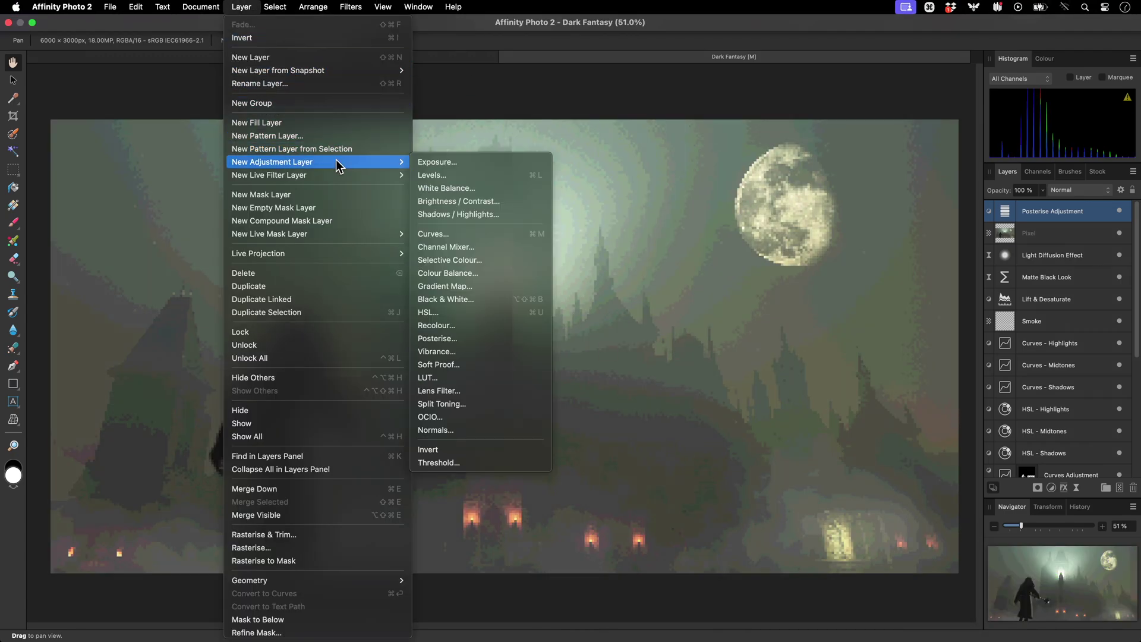
left_click(495, 287)
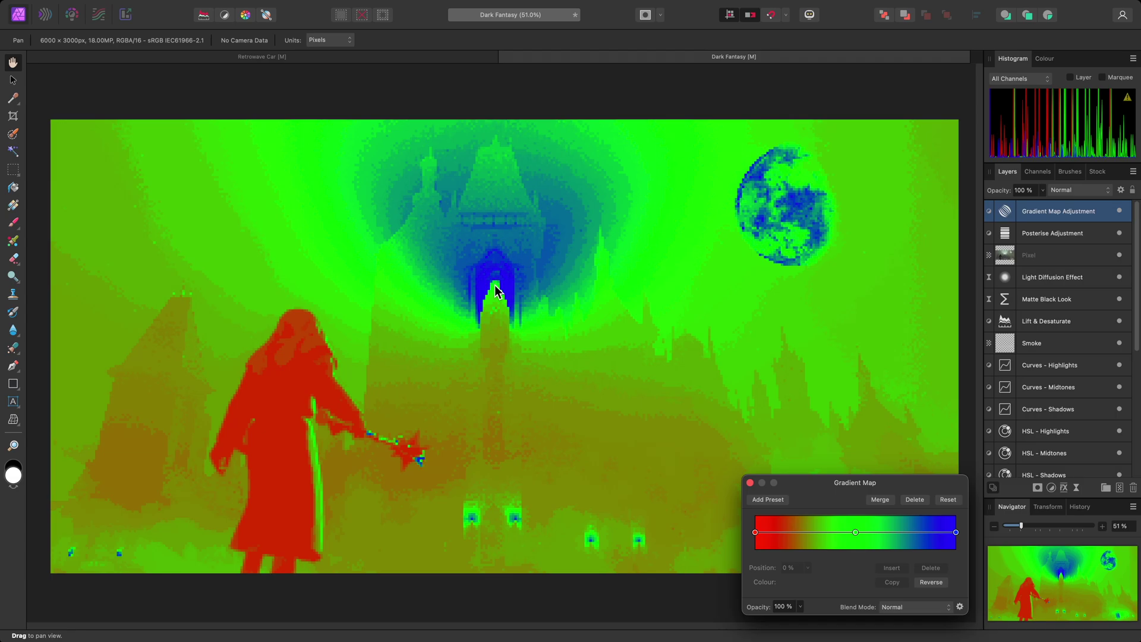
left_click(755, 532)
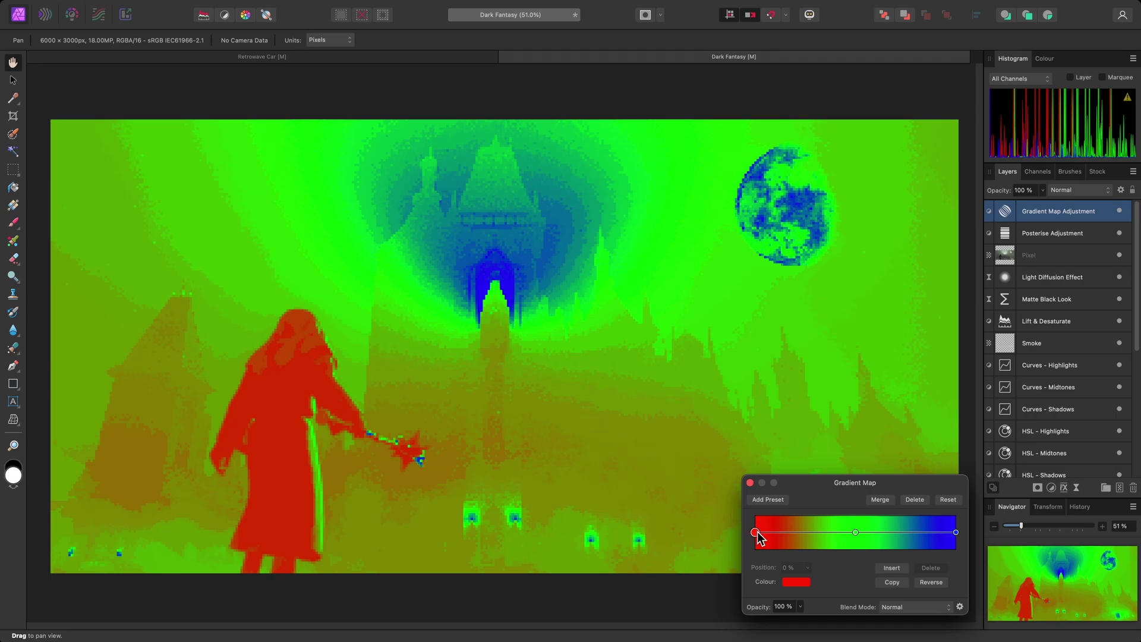
left_click(796, 581)
left_click(811, 455)
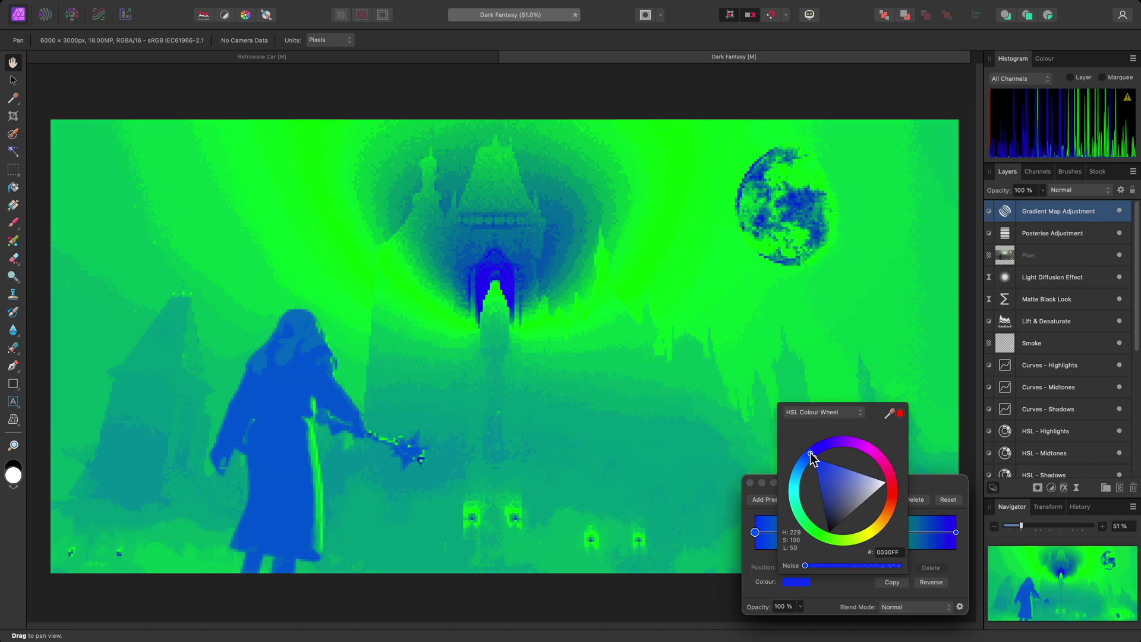
left_click(831, 515)
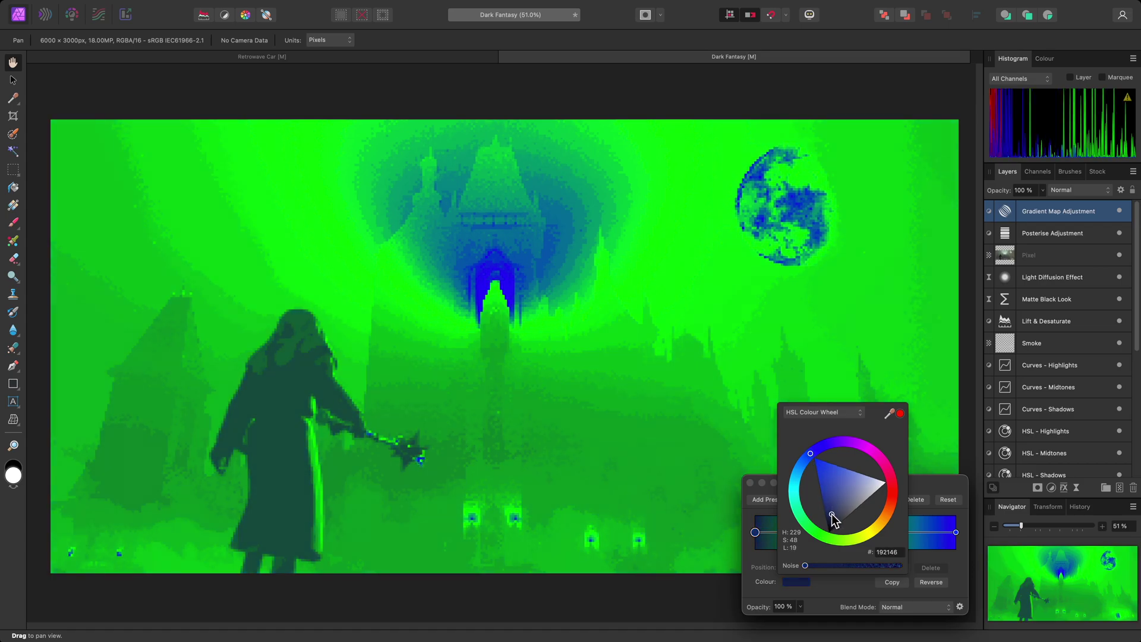
Step: Add a red middle stop and make the highlight stop a slightly muted yellow
left_click(863, 530)
left_click(806, 583)
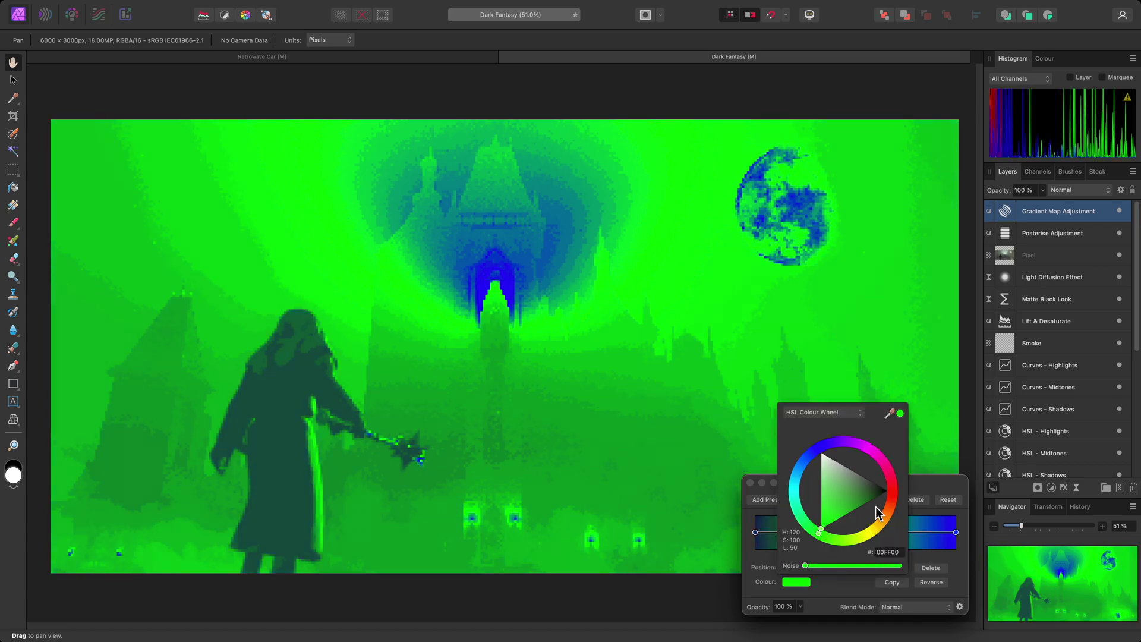
left_click_drag(878, 512, 879, 495)
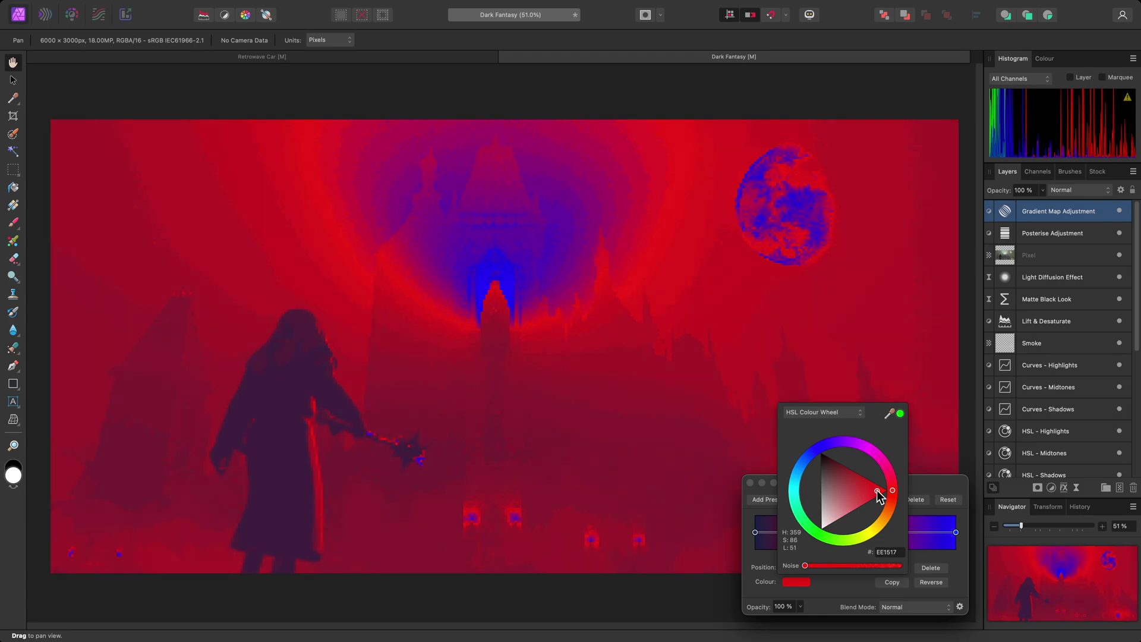
left_click(955, 532)
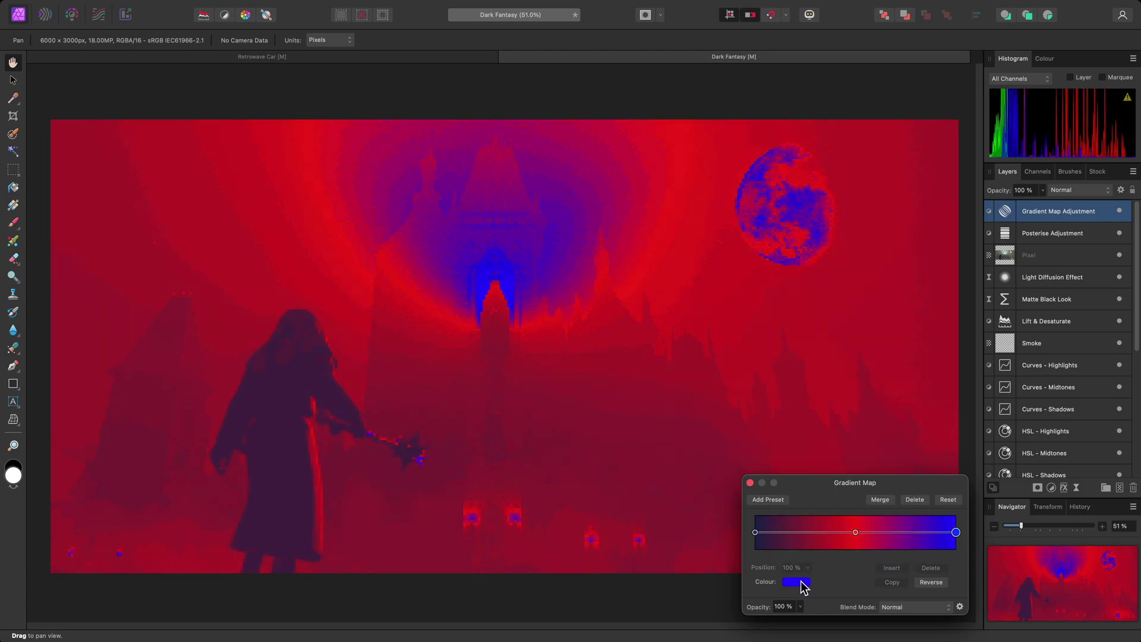
left_click(801, 583)
left_click(871, 540)
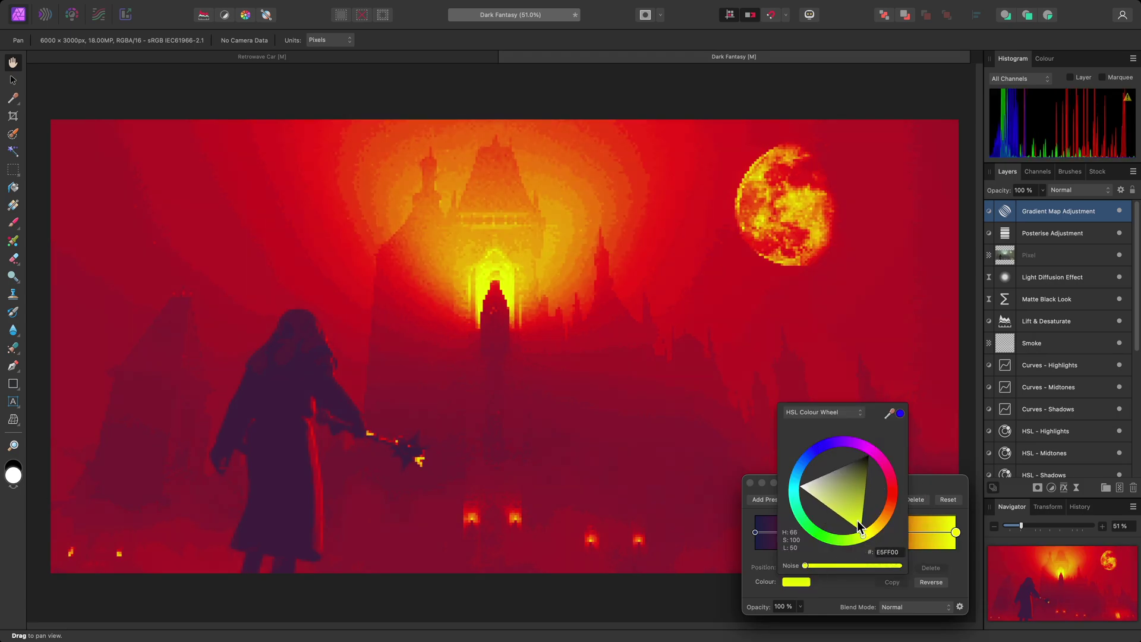
left_click_drag(858, 525, 858, 521)
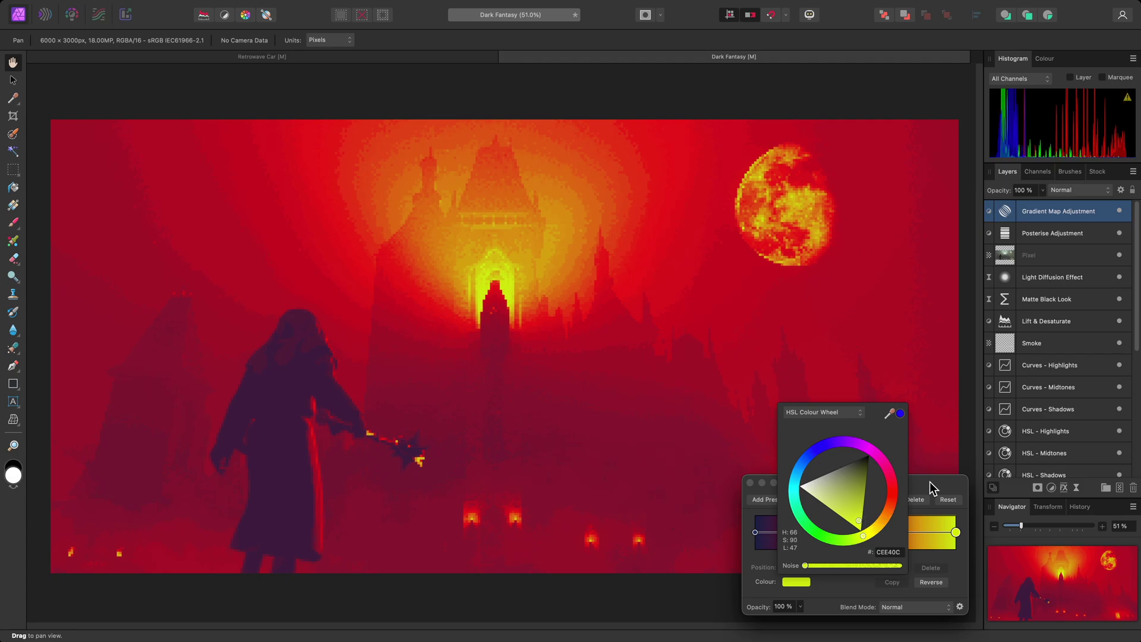
left_click(750, 482)
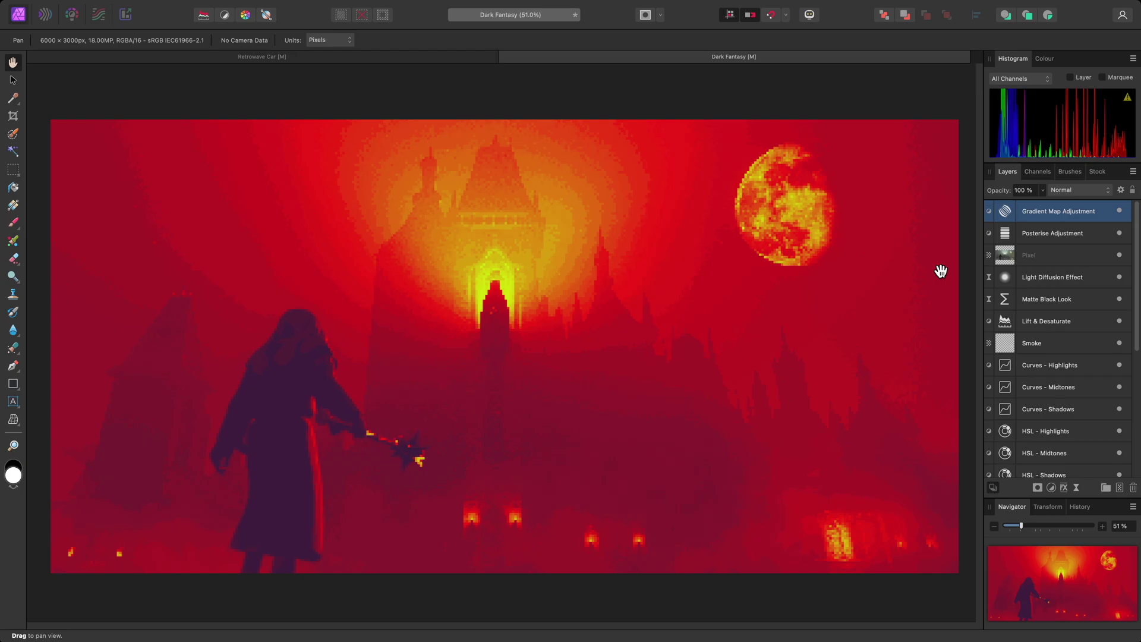
Step: Set the Gradient Map layer to Darken at 50% opacity, toggling the Pixel layer to compare
left_click(1078, 191)
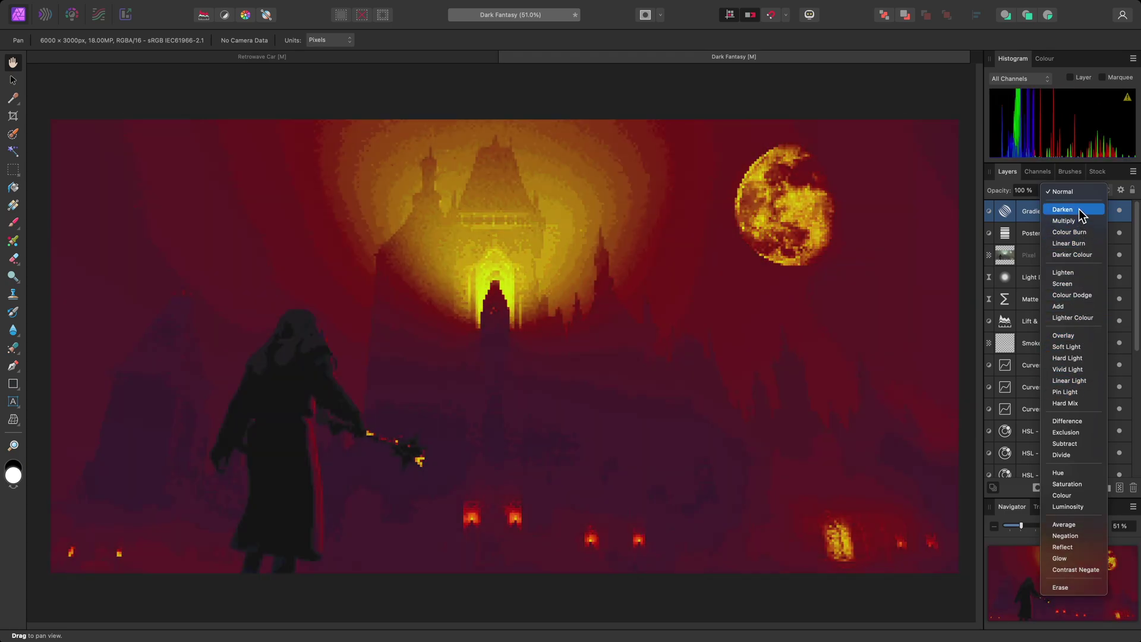
left_click(1079, 211)
left_click(1042, 190)
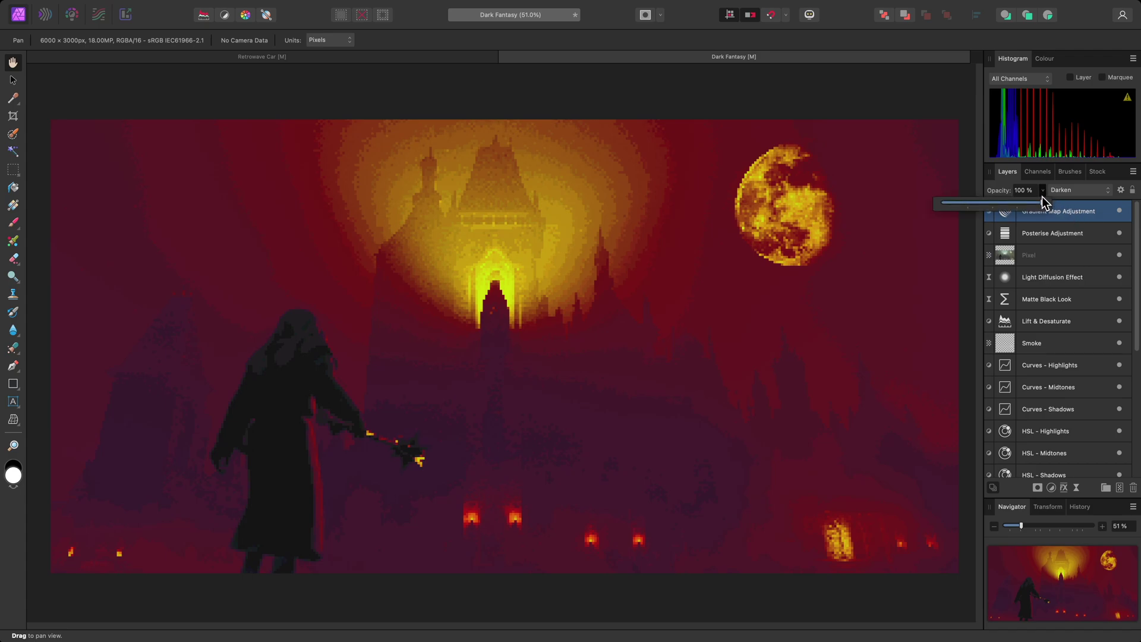
left_click_drag(1042, 196, 992, 206)
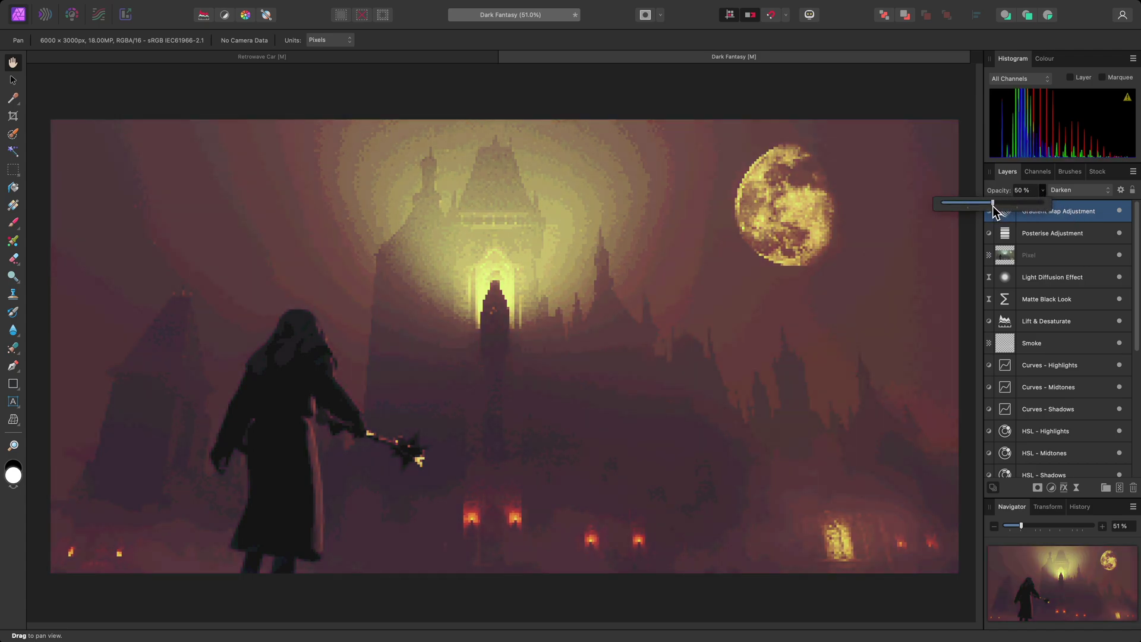
left_click(1024, 217)
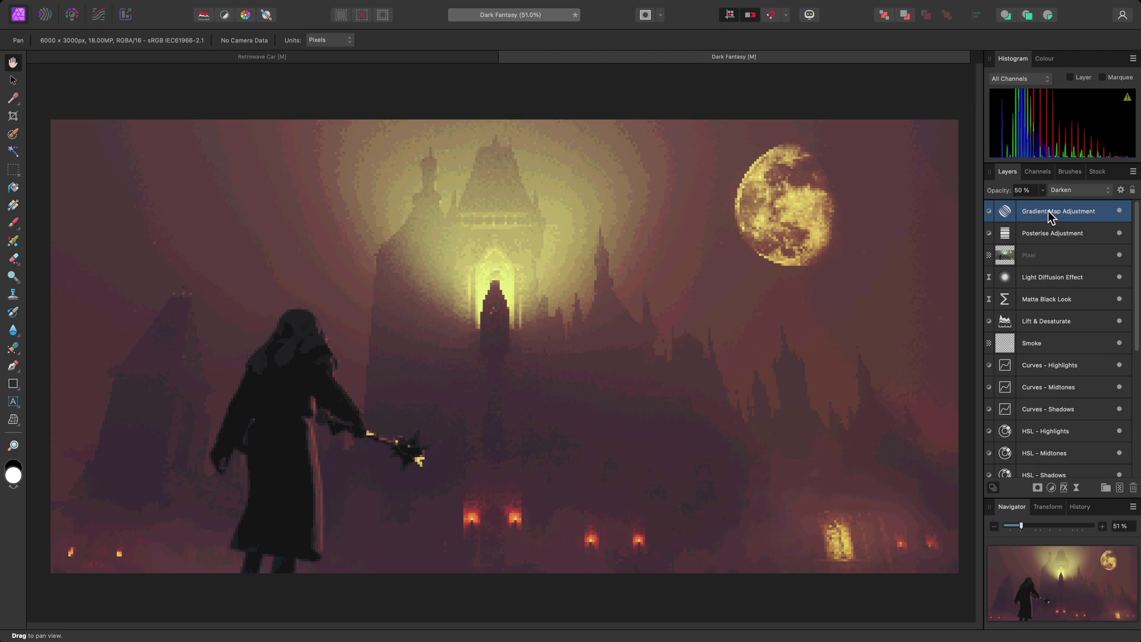
left_click(1120, 255)
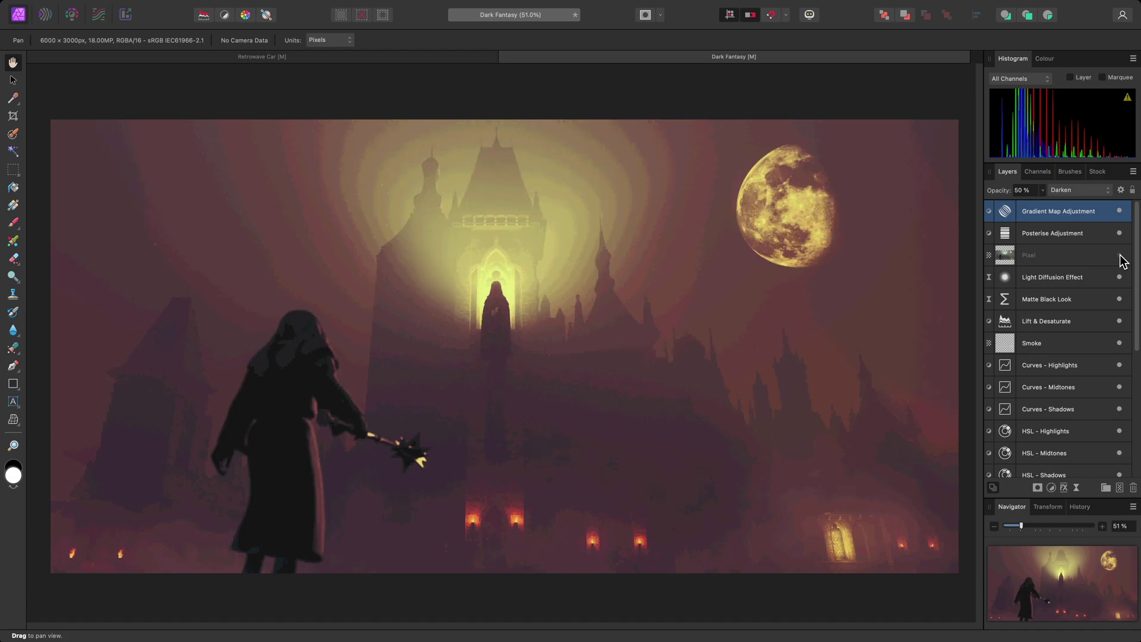
left_click(1119, 255)
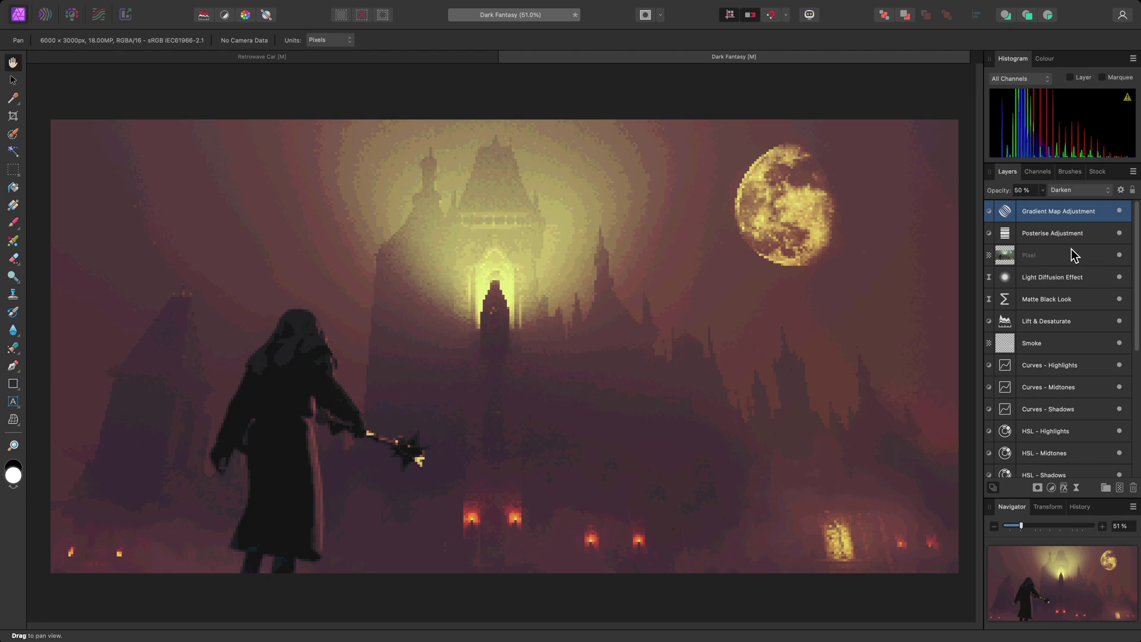
Step: Reopen the castle's Posterise adjustment and drag its levels down from 24 to 14
double_click(1011, 233)
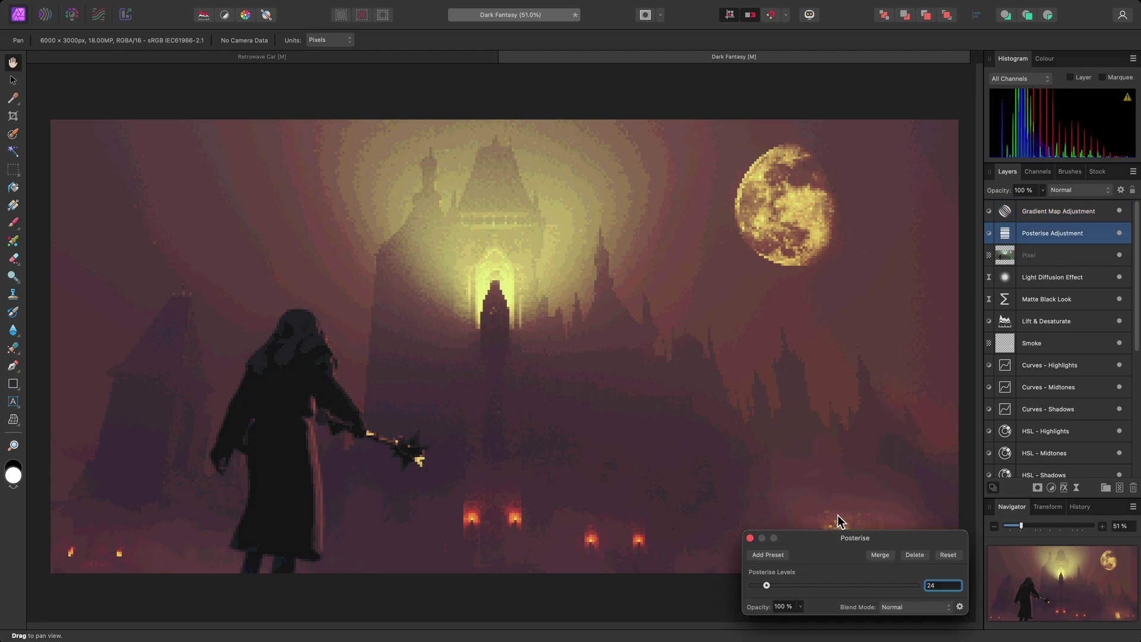
left_click_drag(766, 586, 760, 587)
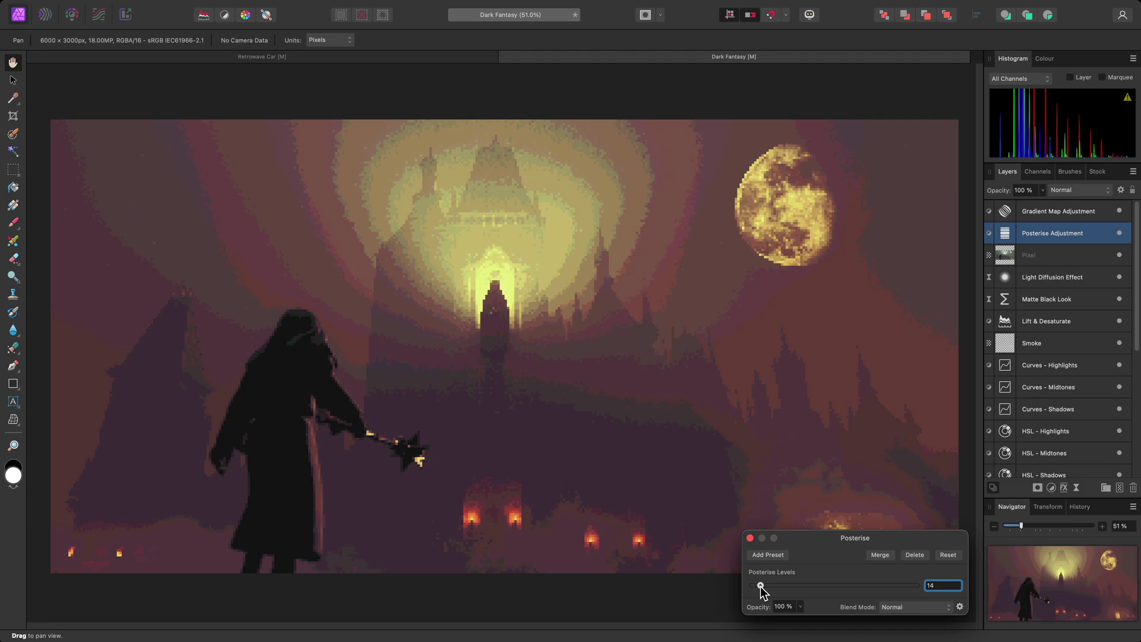
left_click(750, 537)
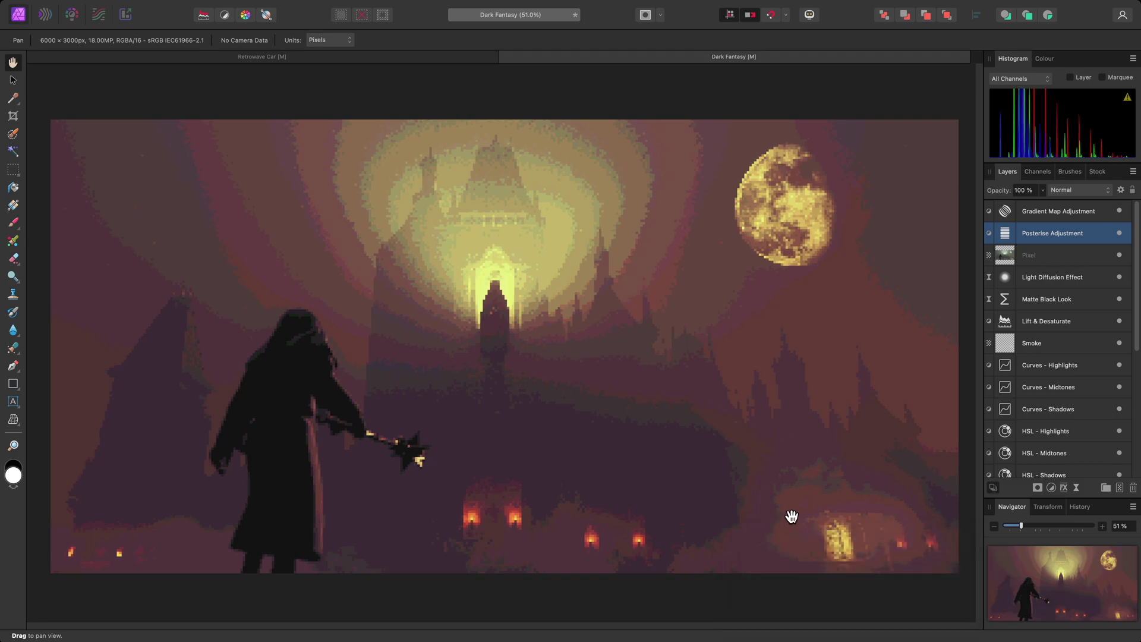